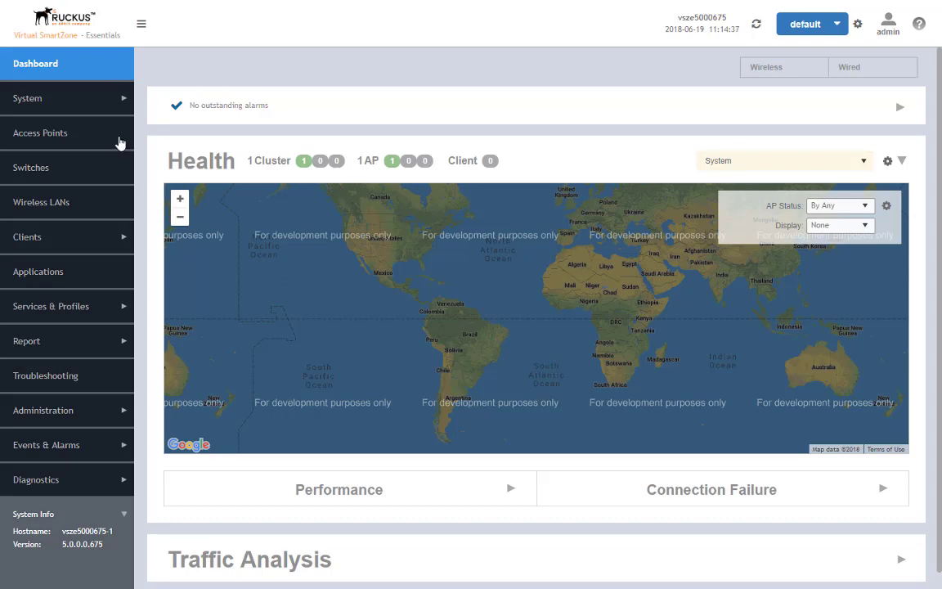
Open the Switches page, and in the MTPuTTY console run show version to review the ICX switch's software version through the end of the output.
click(75, 178)
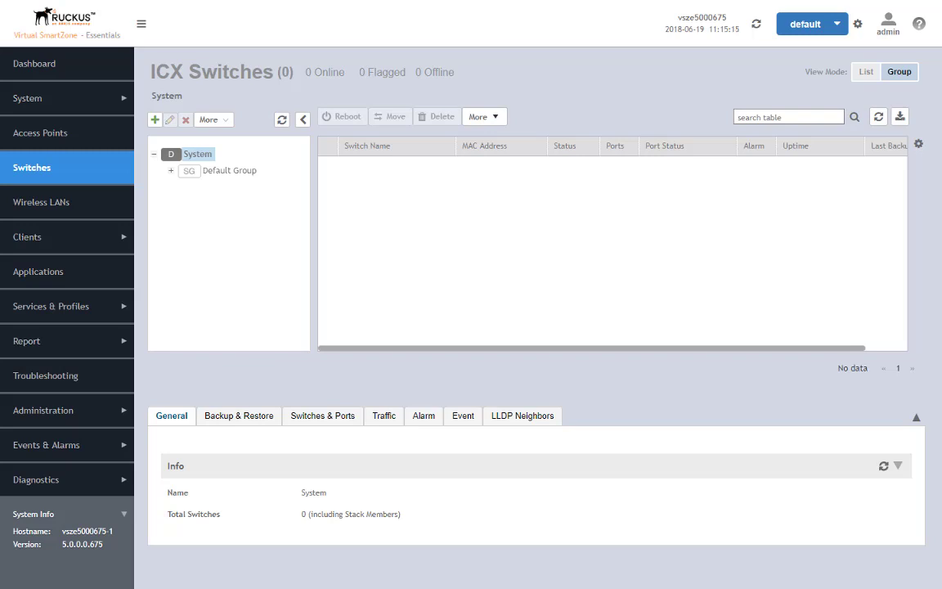
key(alt+Tab)
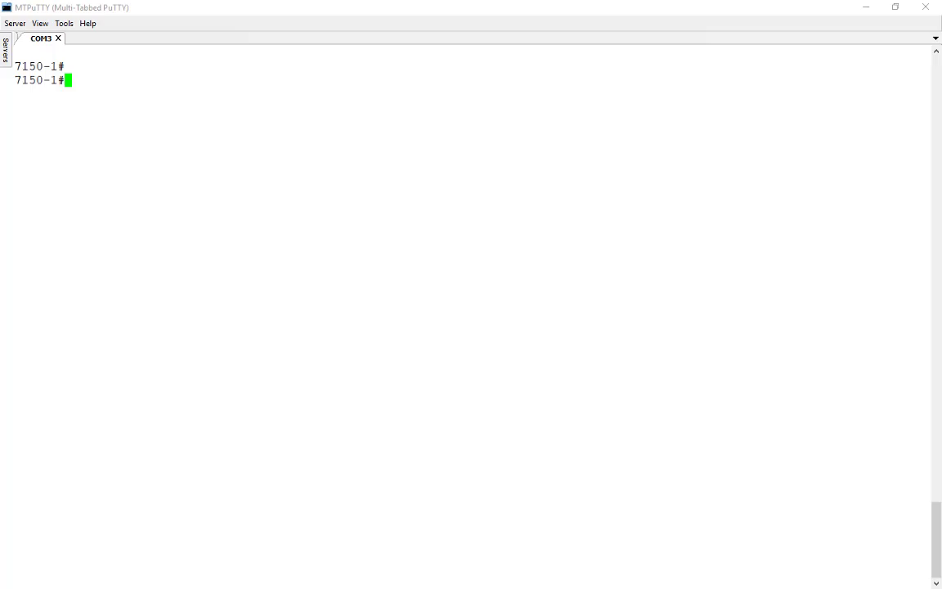
text(show version)
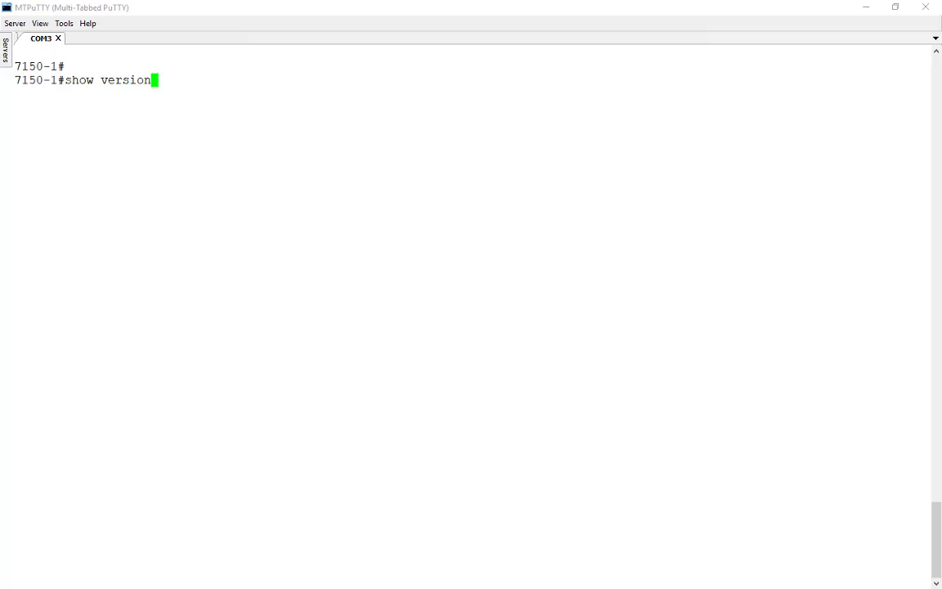
key(Return)
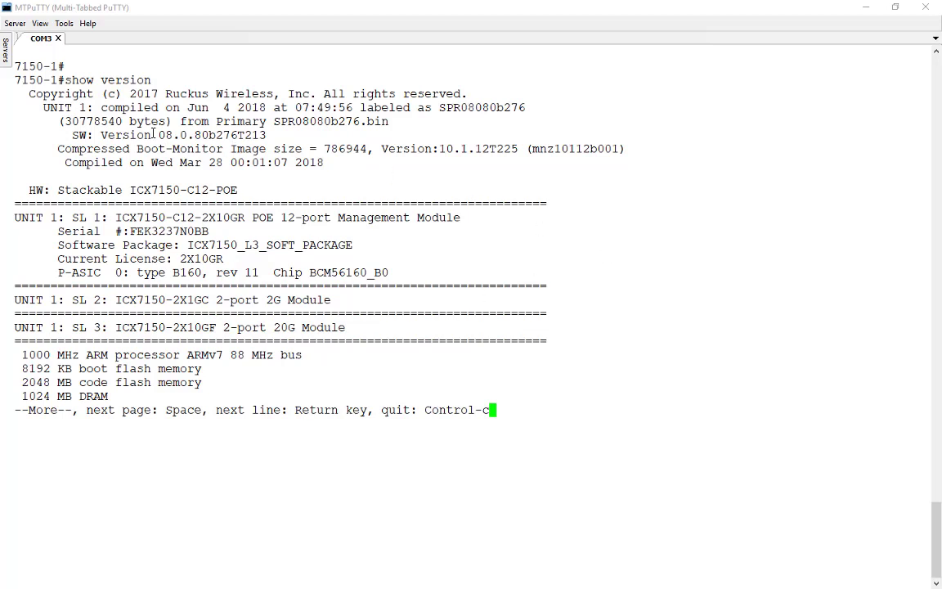
drag(159, 136, 214, 135)
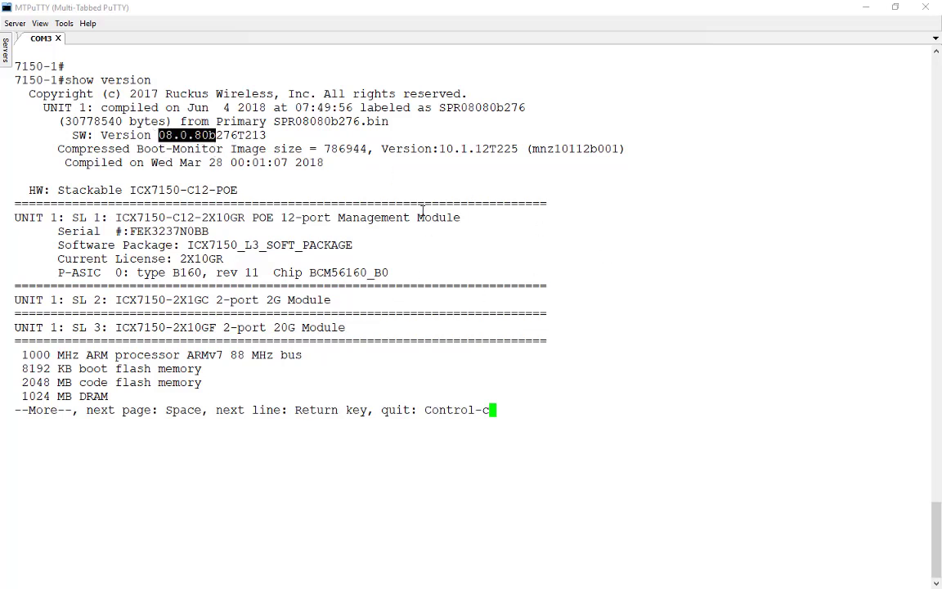
click(391, 148)
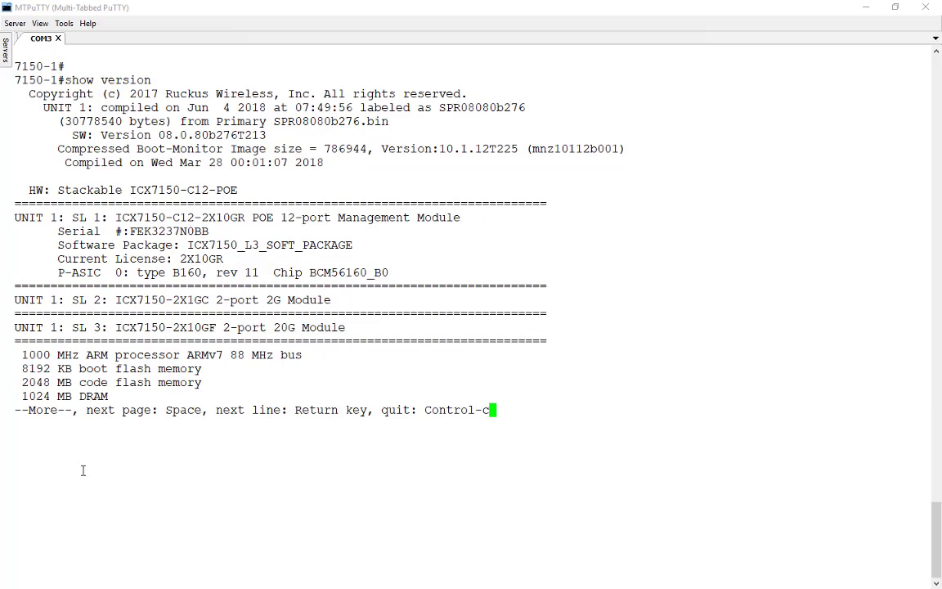
key(space)
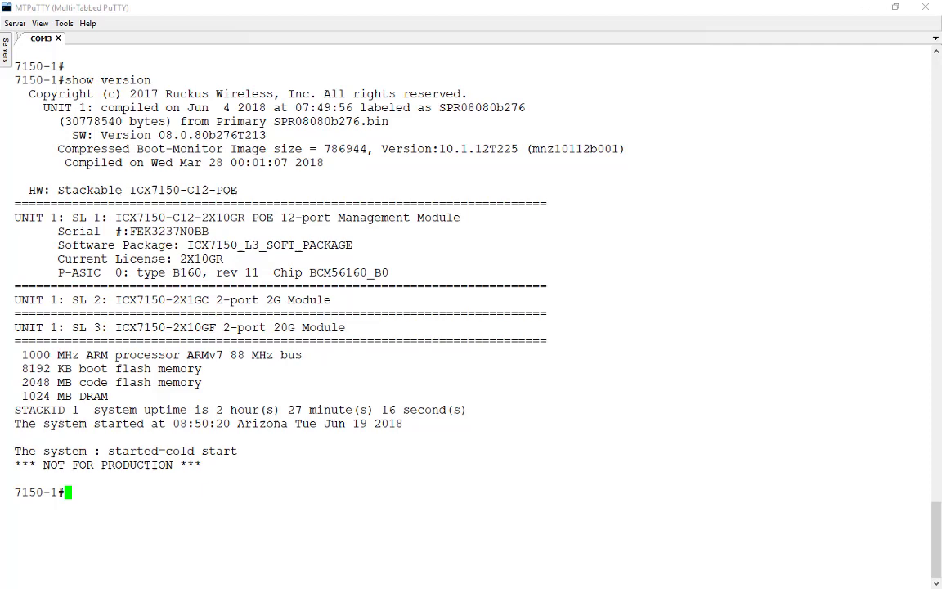
Display the switch's running configuration with sho run and page through it to the end.
text(sho run)
key(Return)
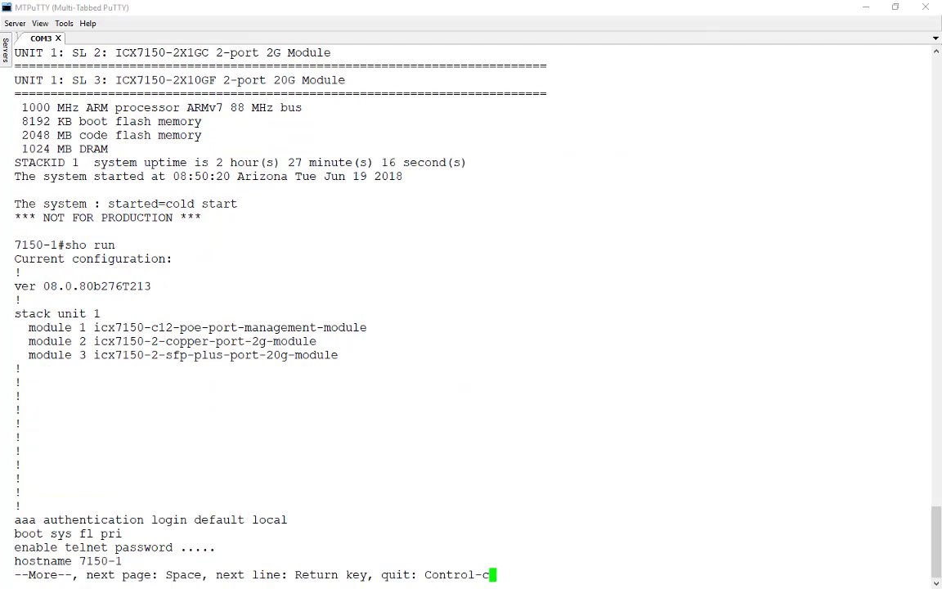
key(space)
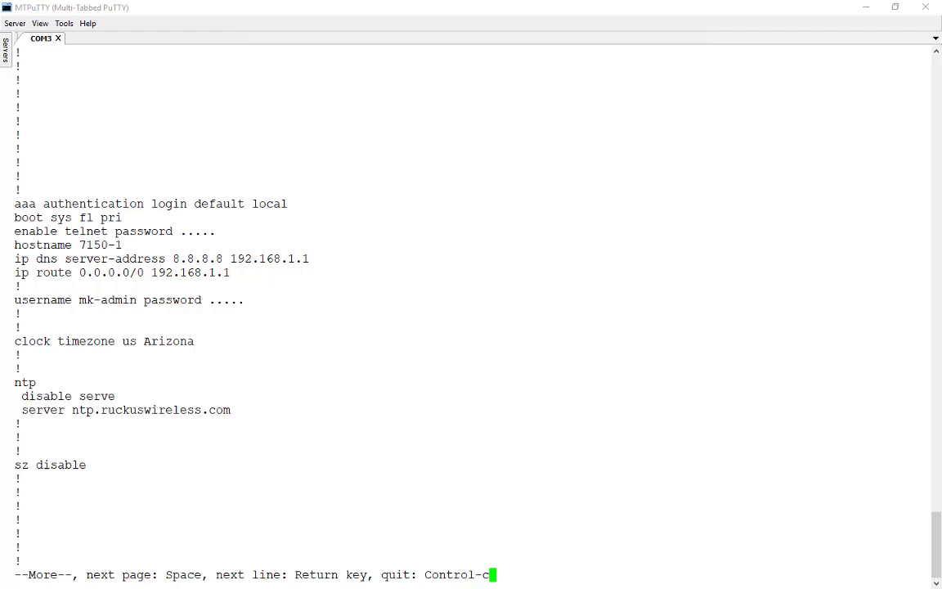
key(space)
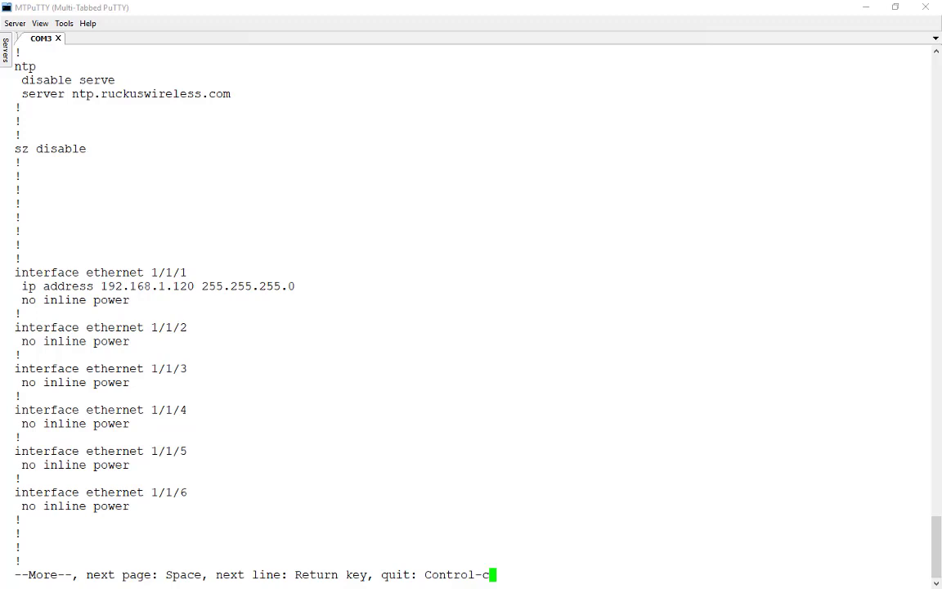
key(space)
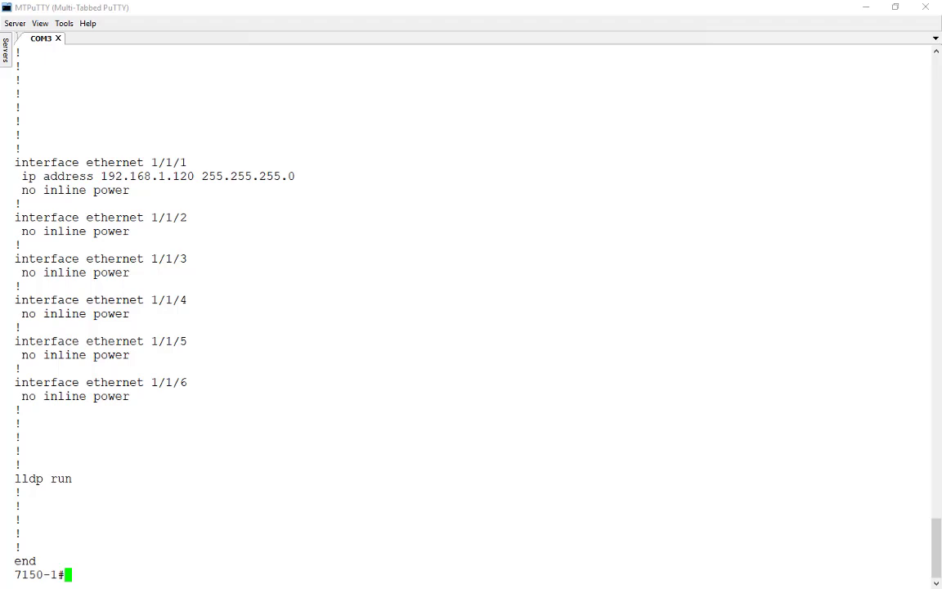
Enter configuration mode on the switch and set the SmartZone active list to 192.168.1.215, checking the command's syntax help.
text(conf t)
key(Return)
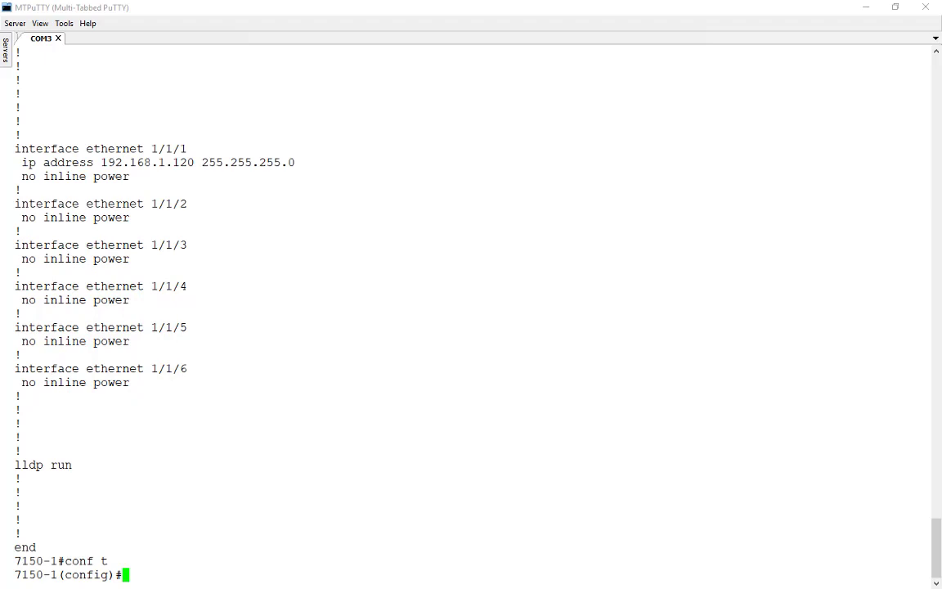
text(sz active-list)
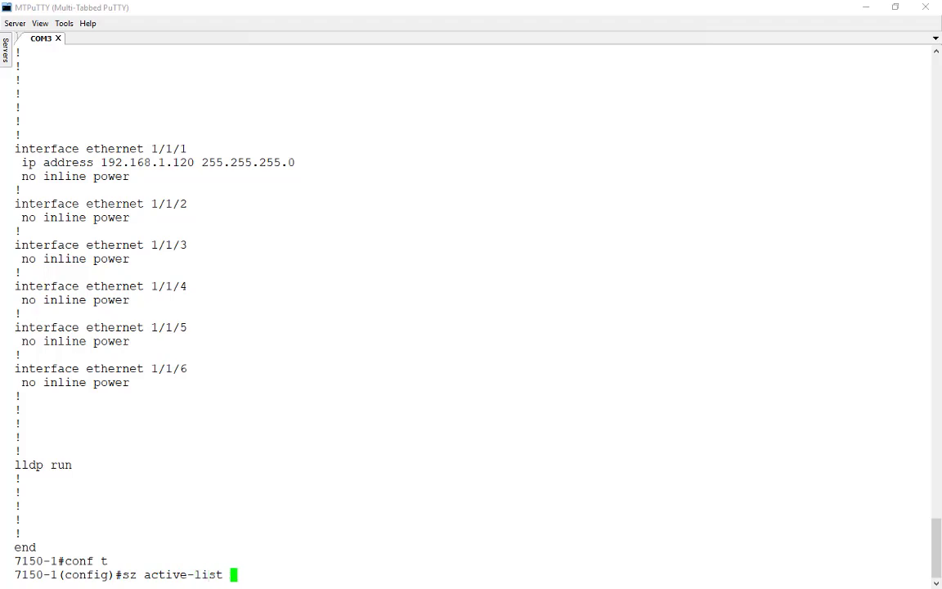
key(question)
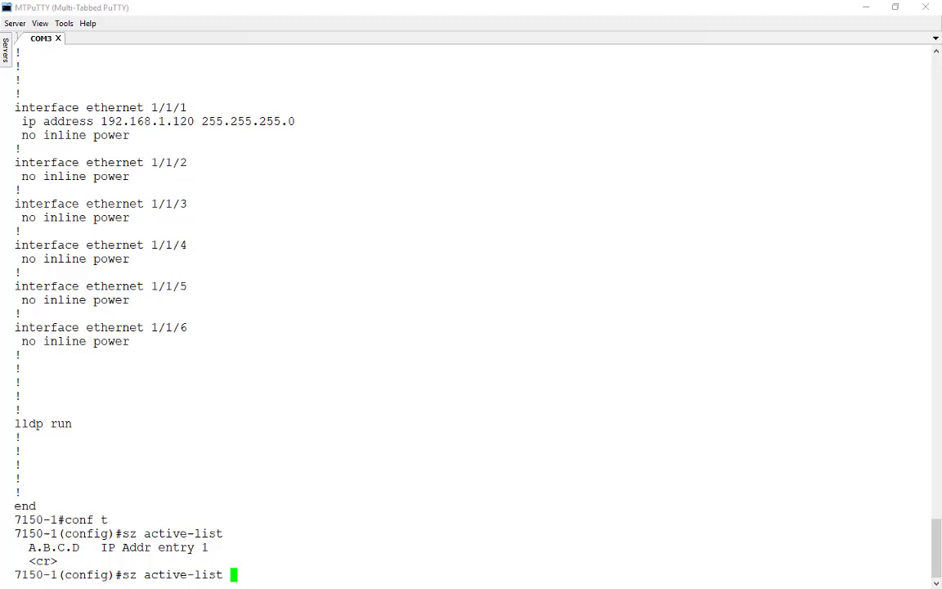
text(192.168.1.)
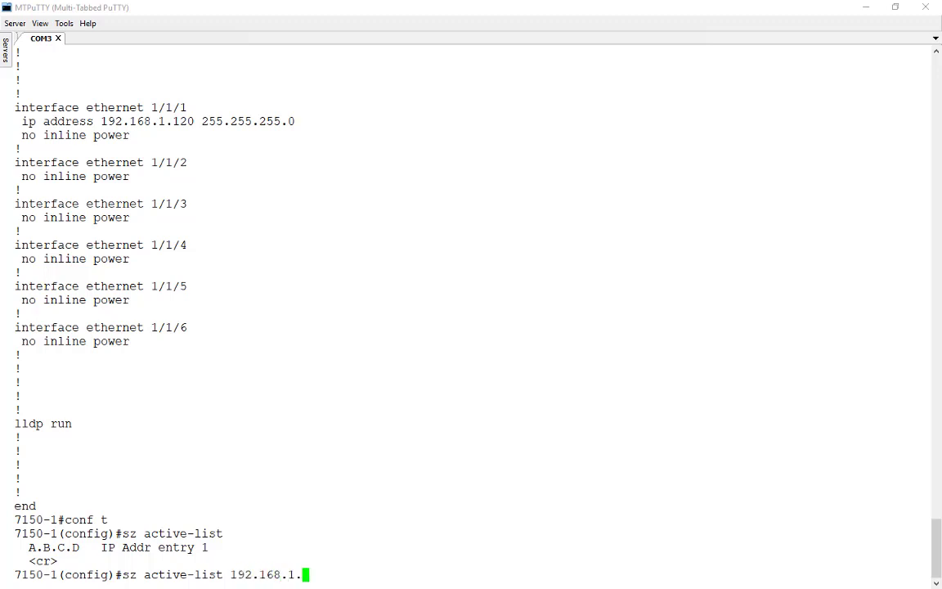
text(215)
key(Return)
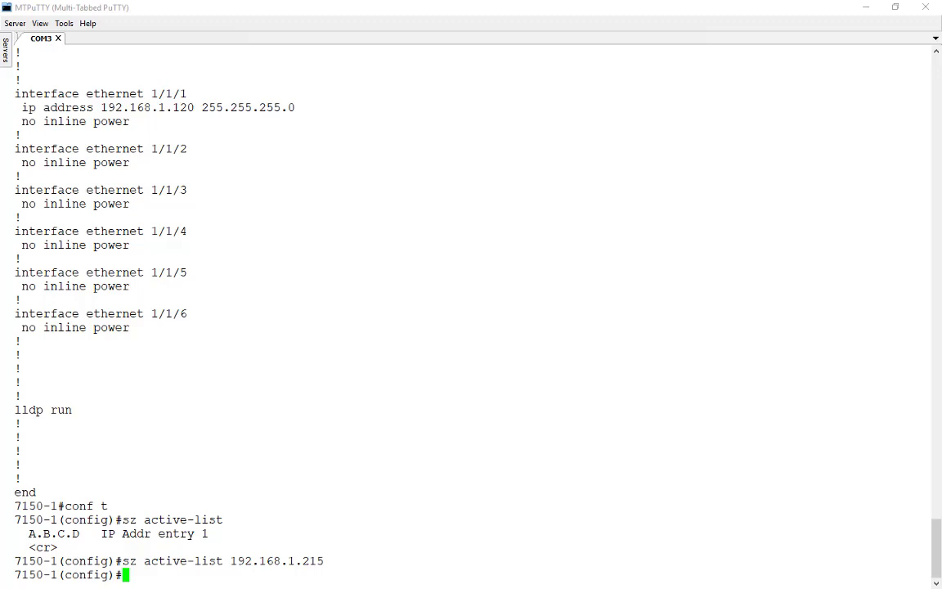
Find the sz disable line in the displayed configuration and remove it with no sz disable.
scroll(288, 347, up, 13)
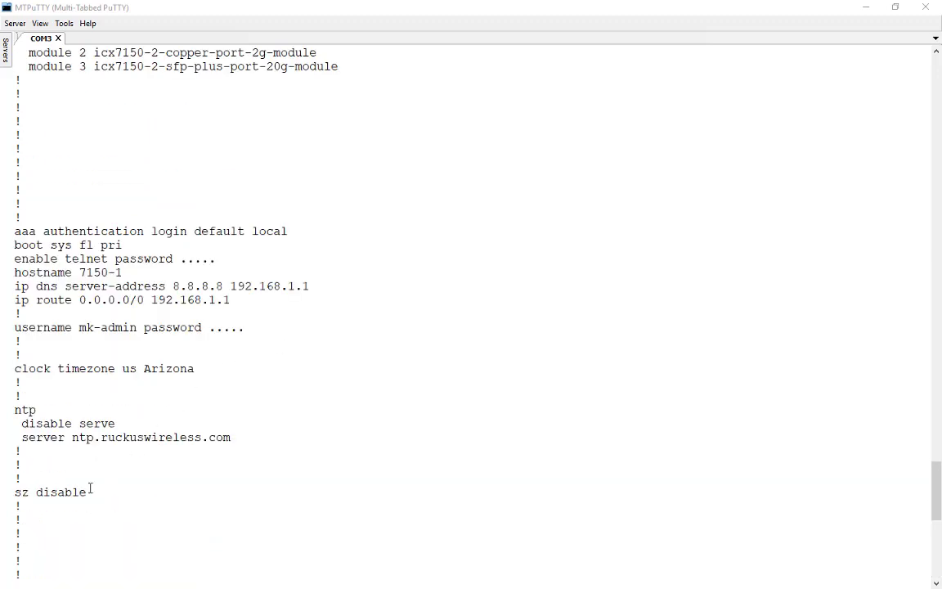
drag(90, 491, 14, 492)
scroll(76, 449, down, 13)
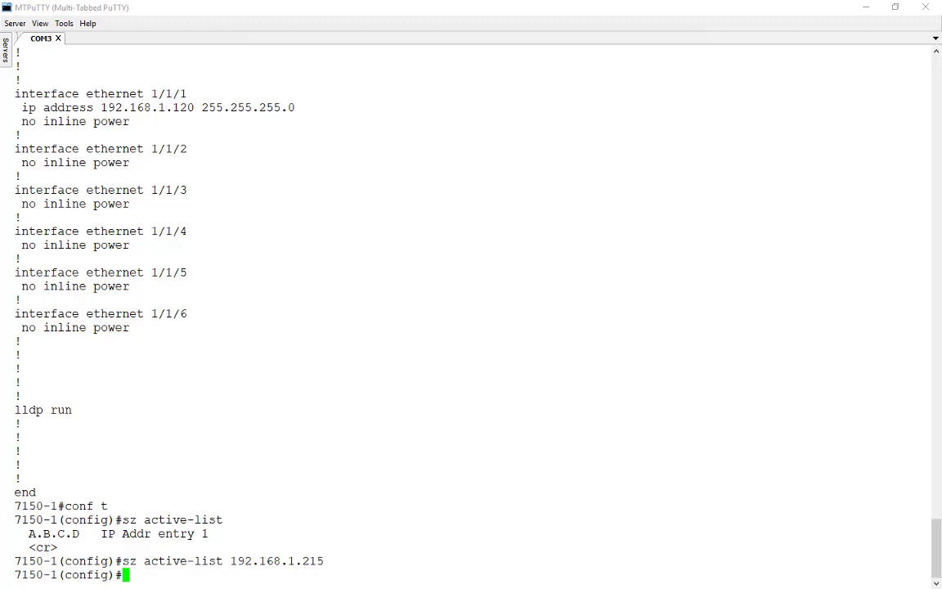
text(no sz disable)
key(Return)
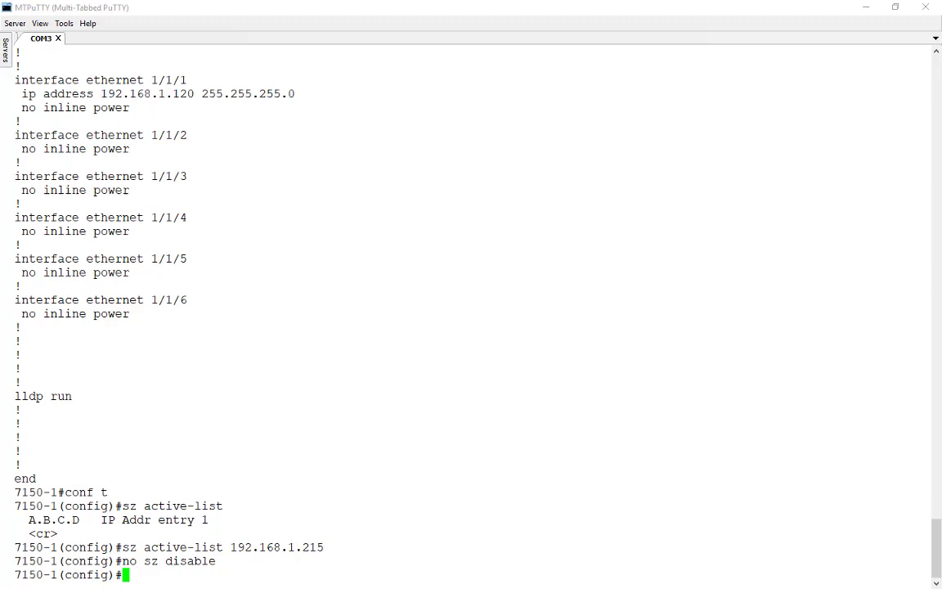
Run sho sz status and examine the agent state, merged list, DHCP option 43, passive list and query status through the end of the output.
text(sho sz status)
key(Return)
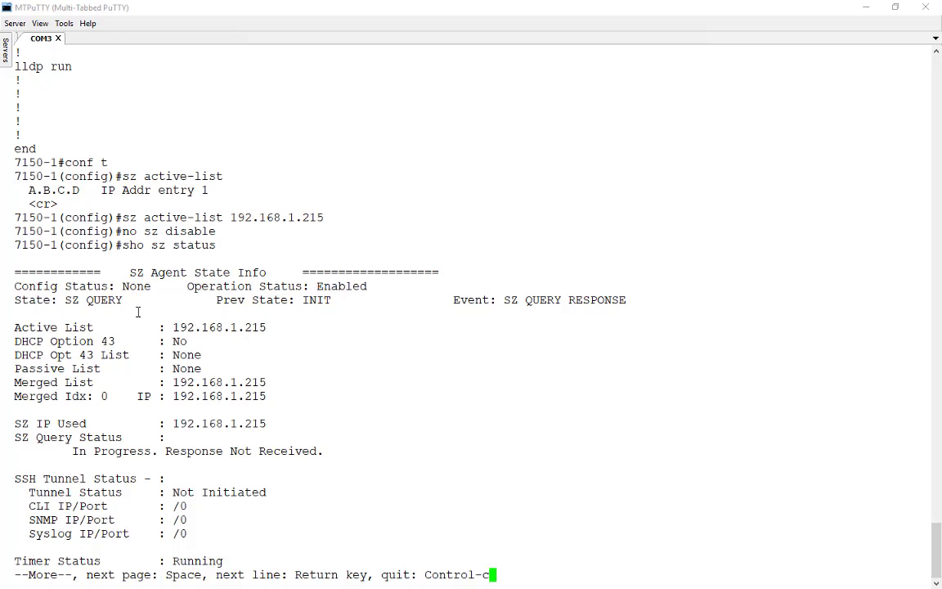
drag(129, 300, 65, 300)
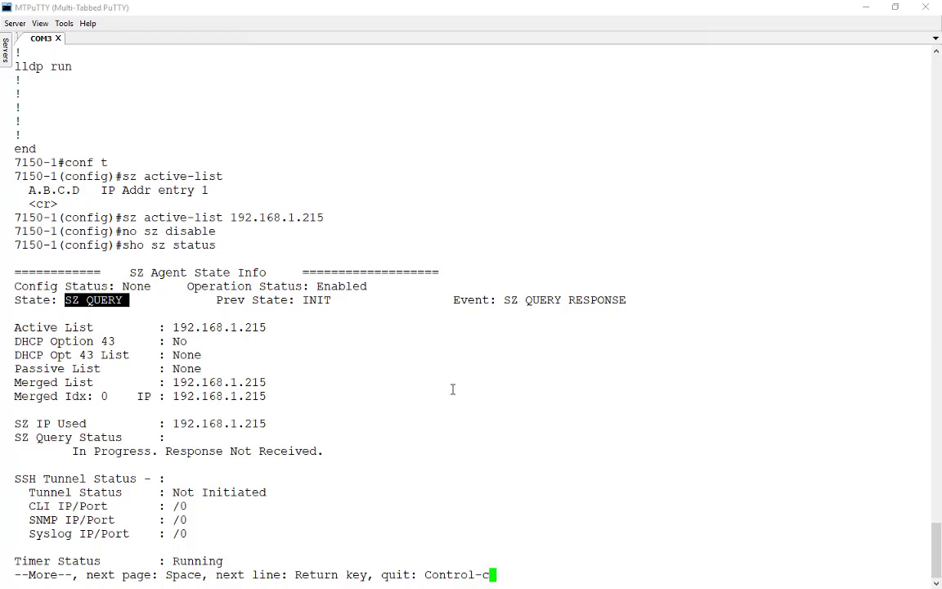
drag(270, 382, 179, 382)
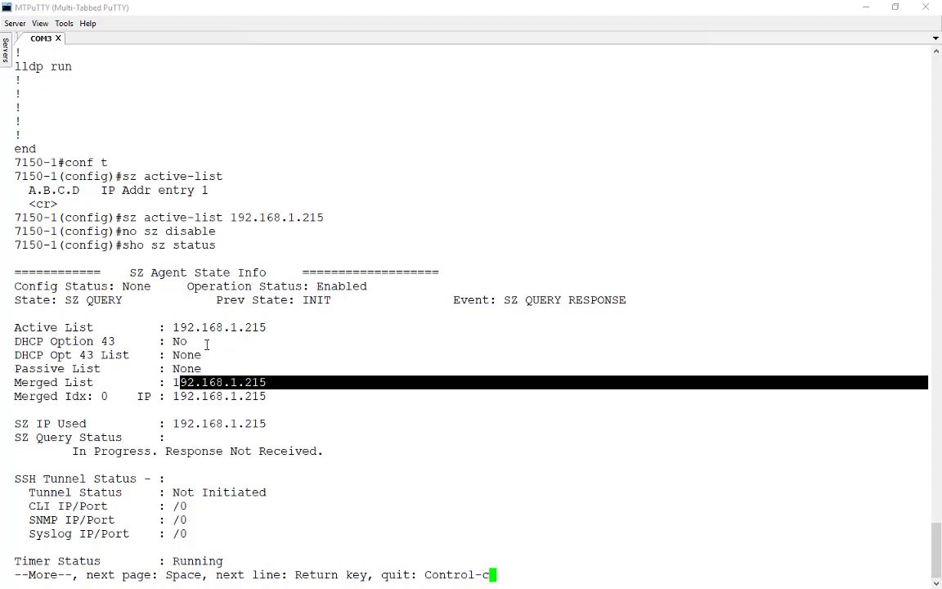
double_click(179, 341)
click(200, 353)
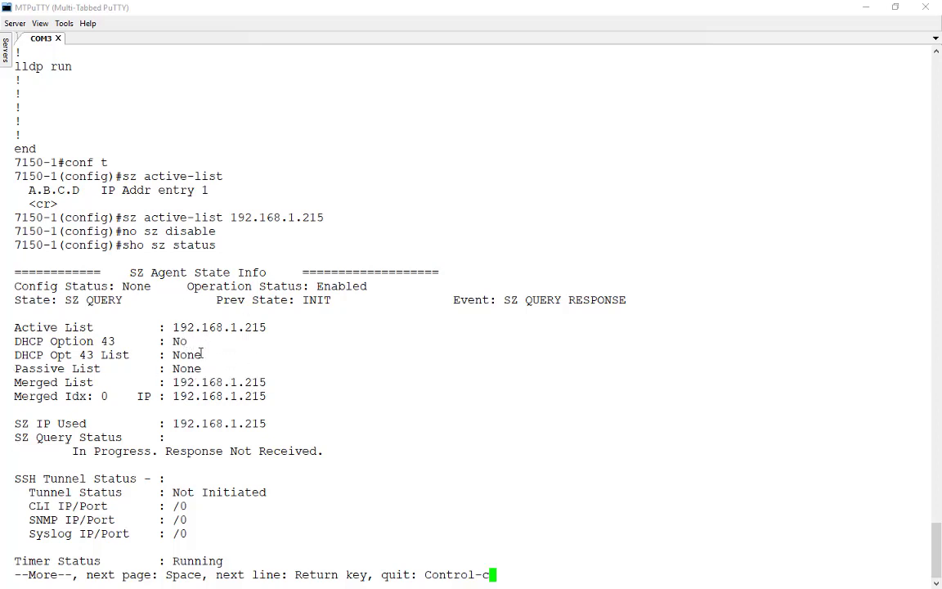
drag(200, 353, 168, 355)
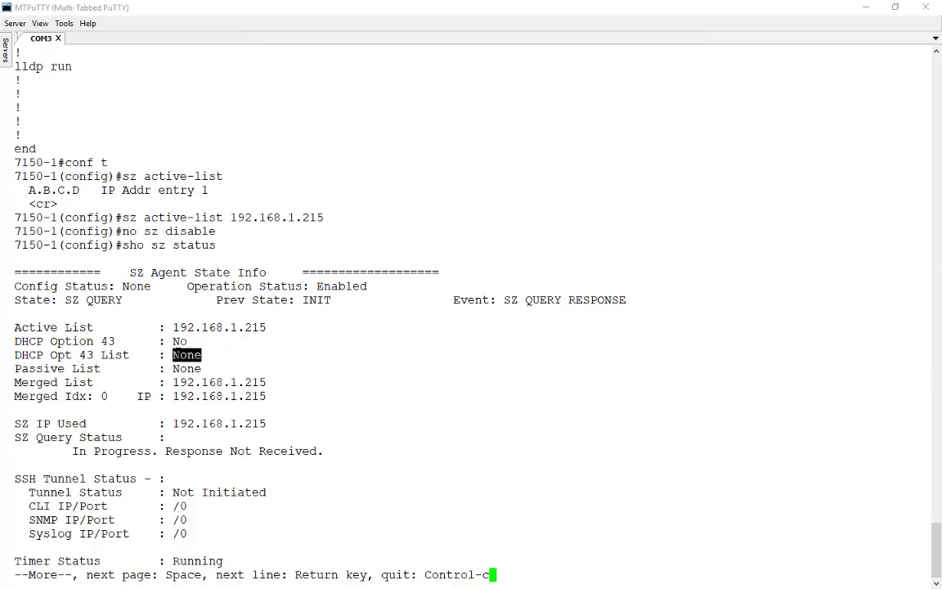
double_click(186, 368)
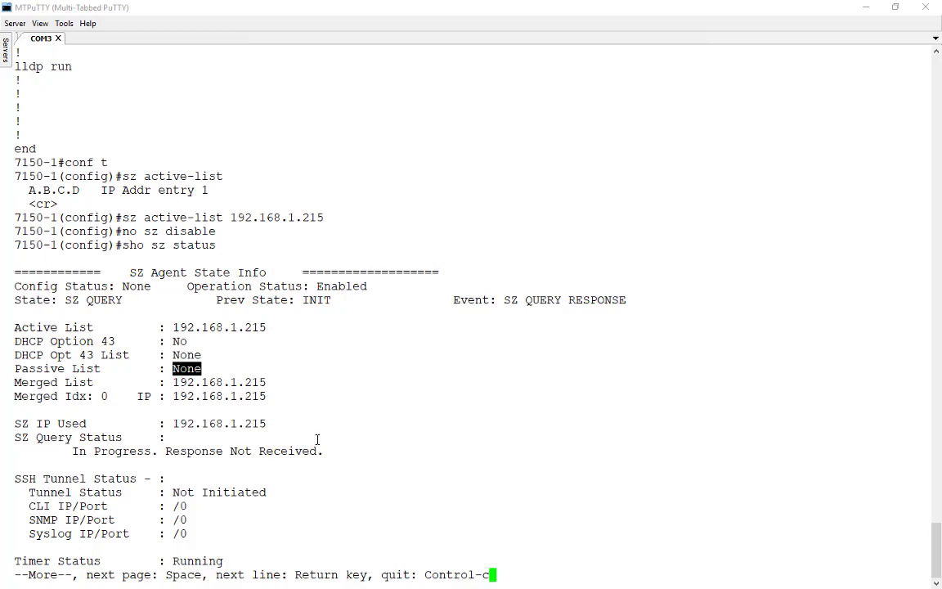
drag(327, 451, 72, 451)
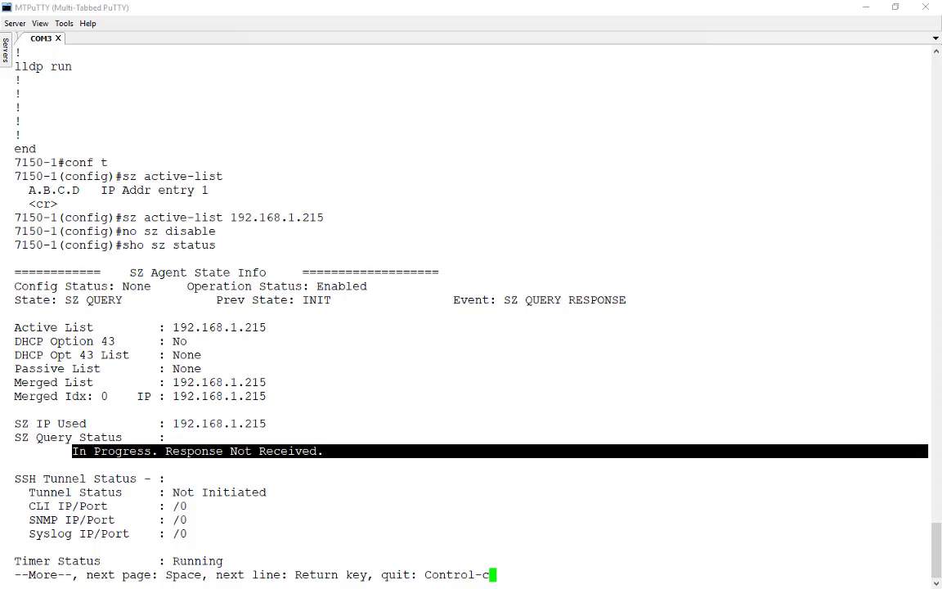
click(304, 502)
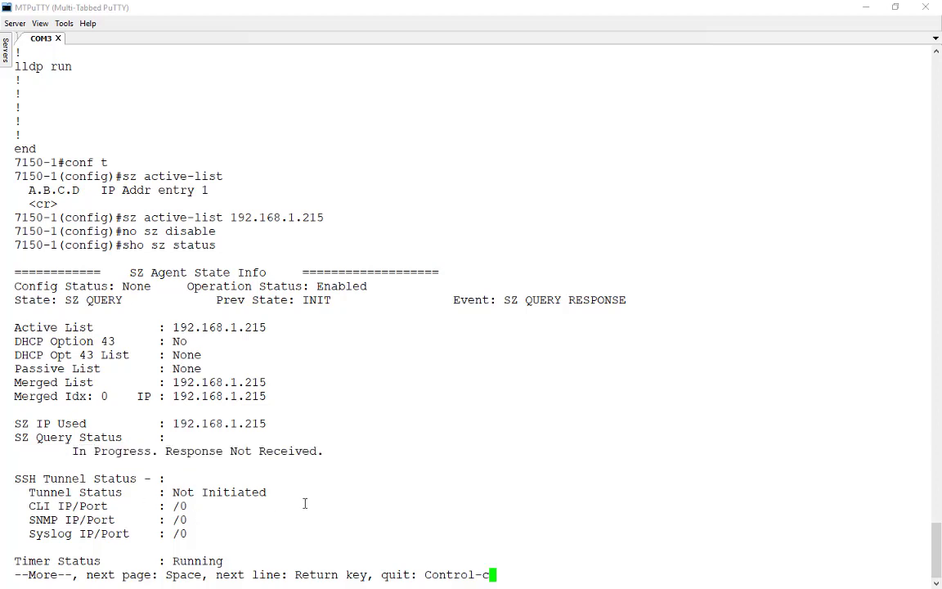
key(space)
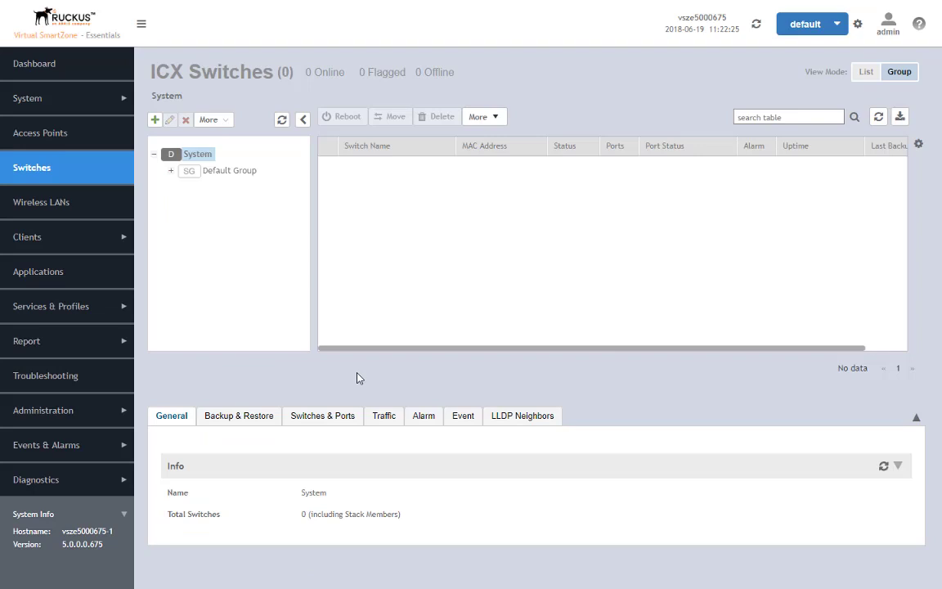
In the Virtual SmartZone web interface, check Default Group and create a switch group under System named Ruckus_Lab_Group with the description "Education example".
click(235, 171)
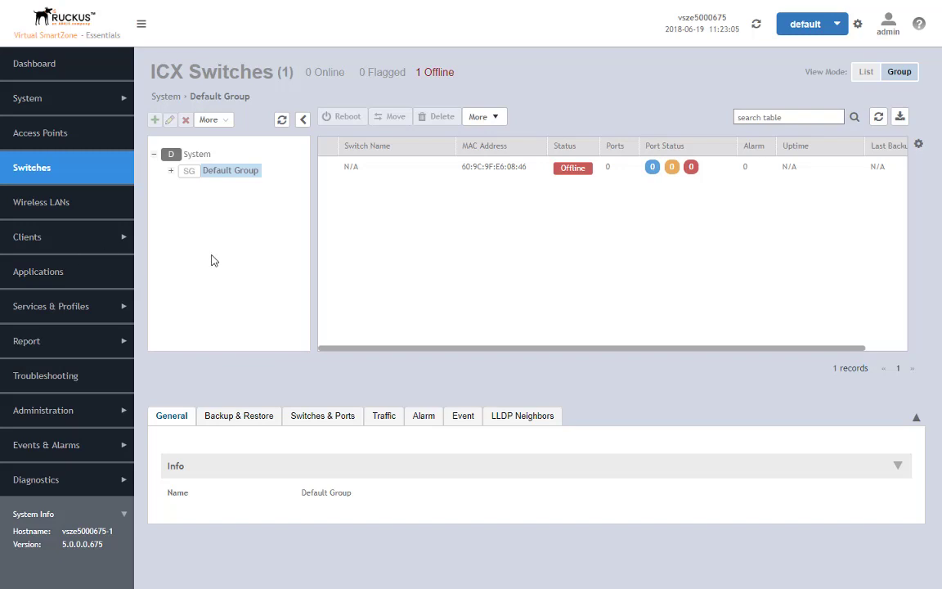
click(200, 158)
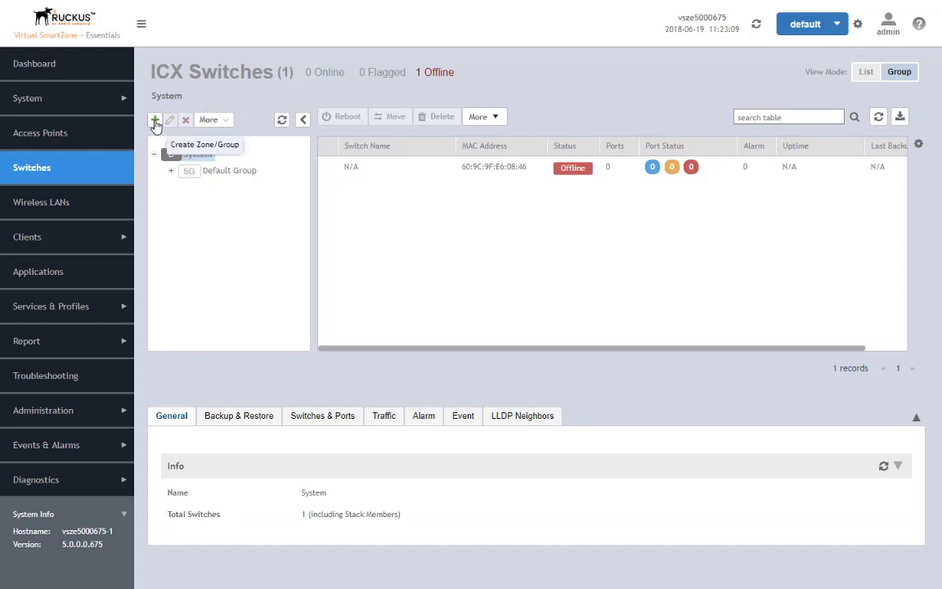
click(154, 120)
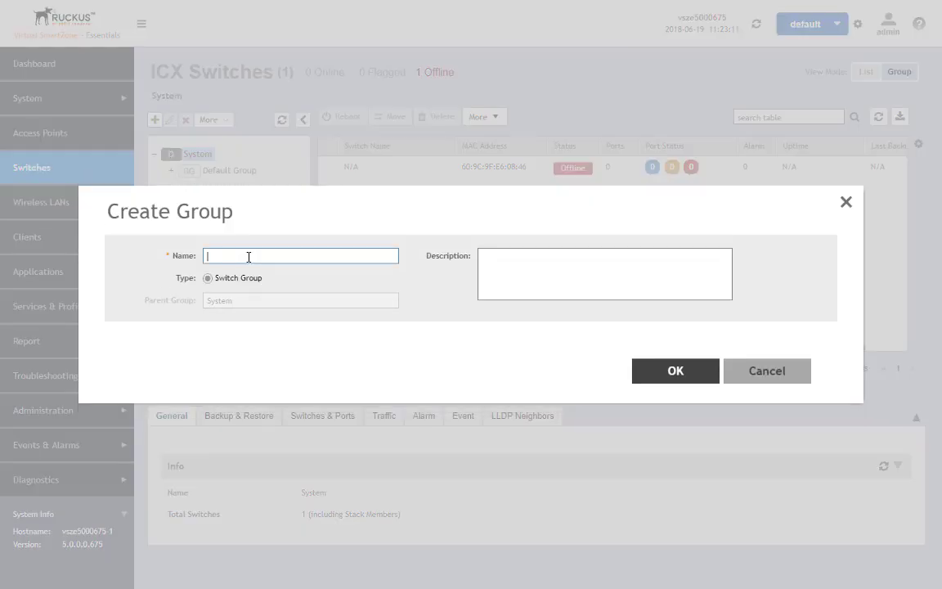
text(Ruckus_Lab Group)
click(523, 273)
text(Education example)
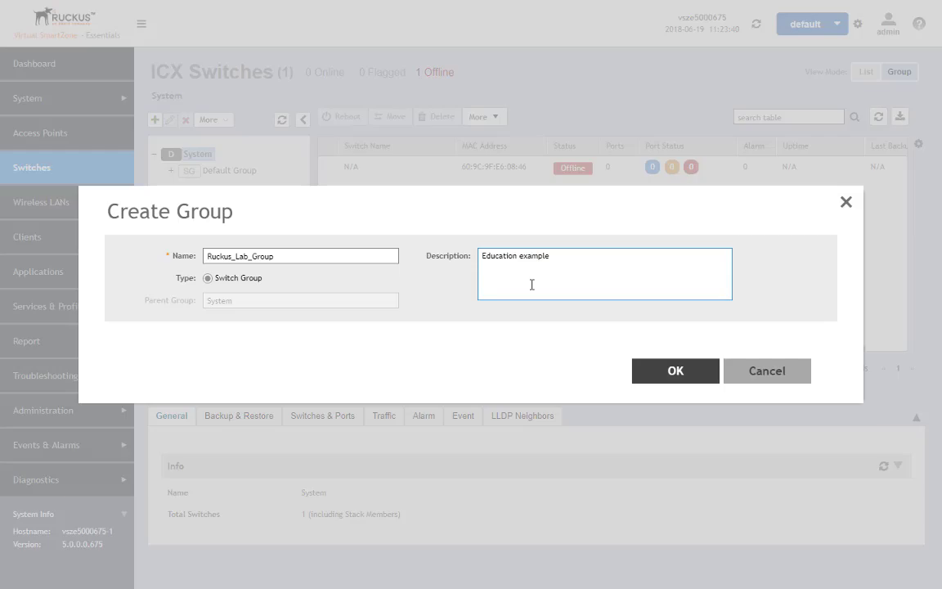
click(672, 373)
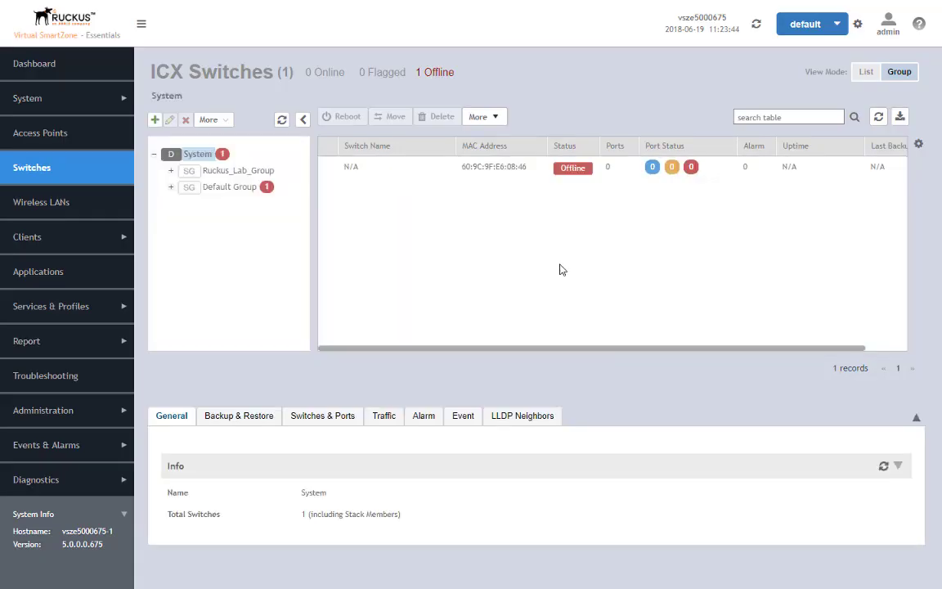
Move the offline switch from Default Group to the Ruckus_Lab_Group switch group and display that group's switches.
click(224, 191)
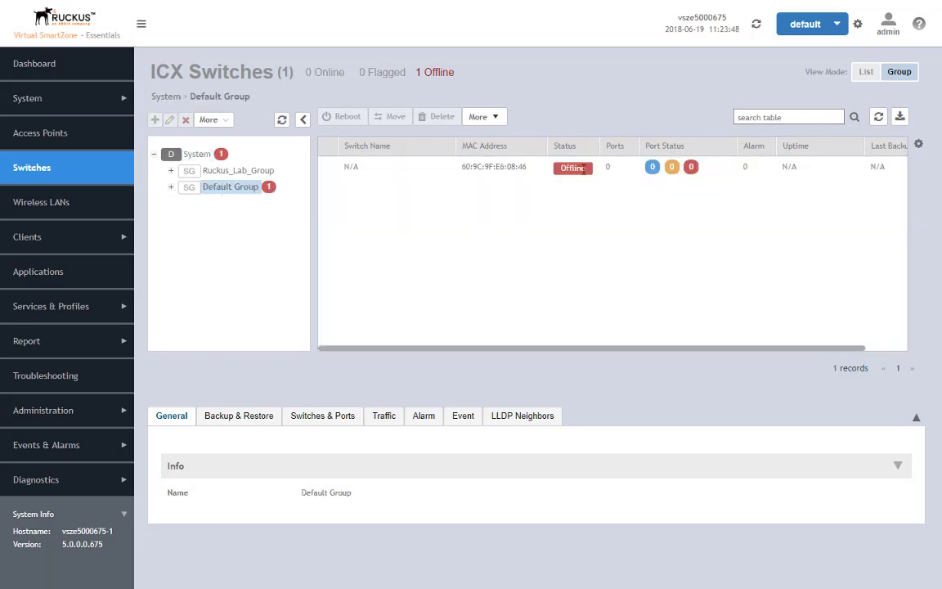
click(414, 174)
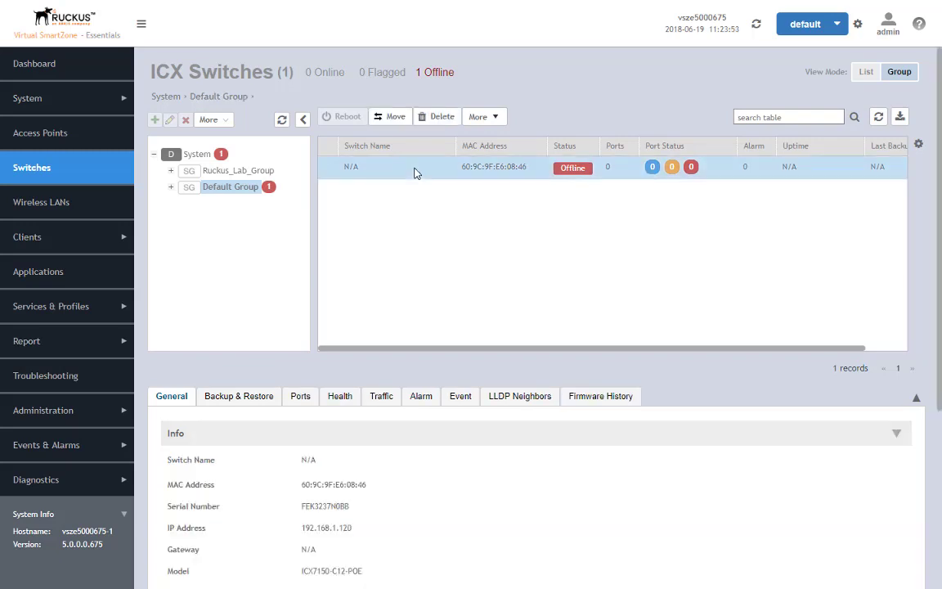
click(393, 120)
click(448, 221)
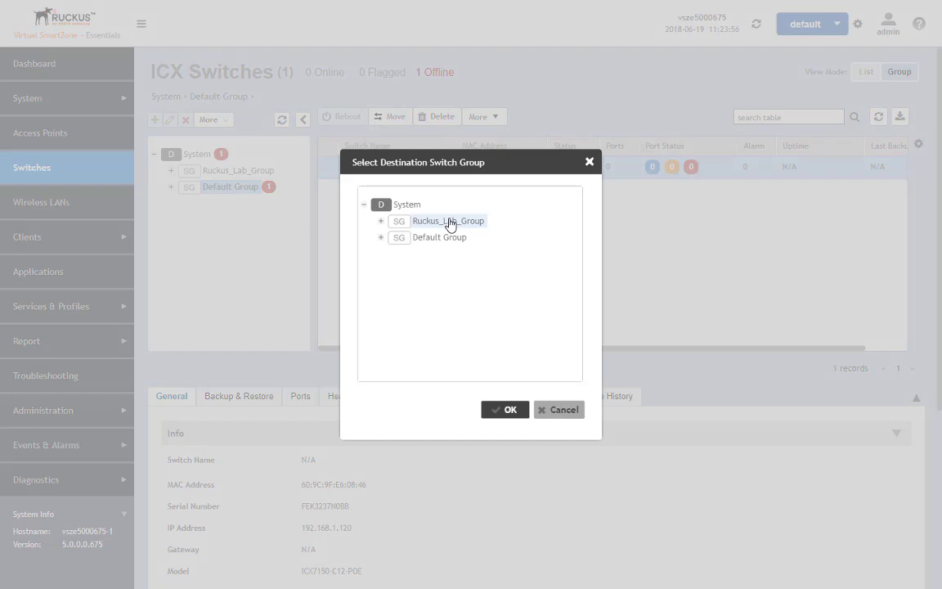
click(506, 410)
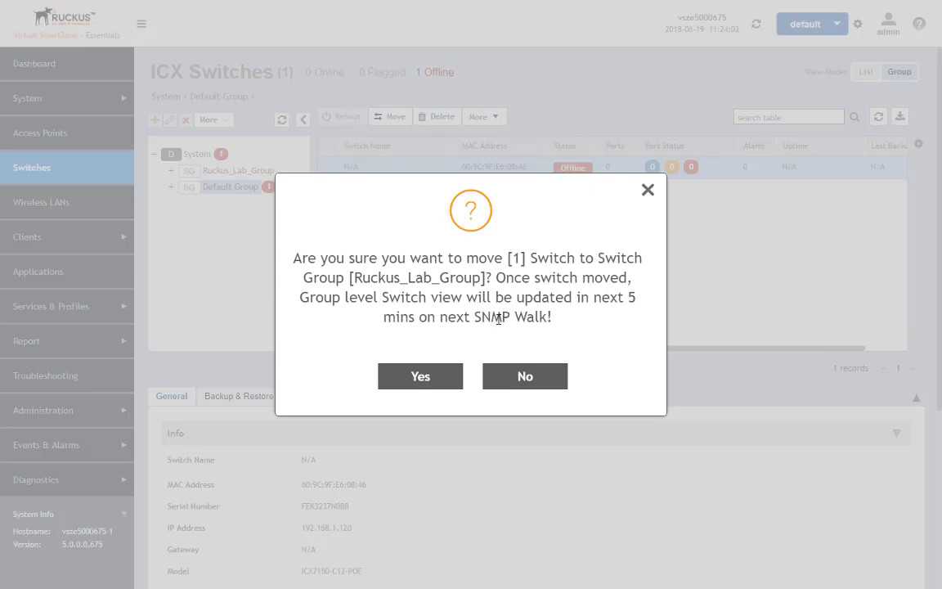
click(429, 379)
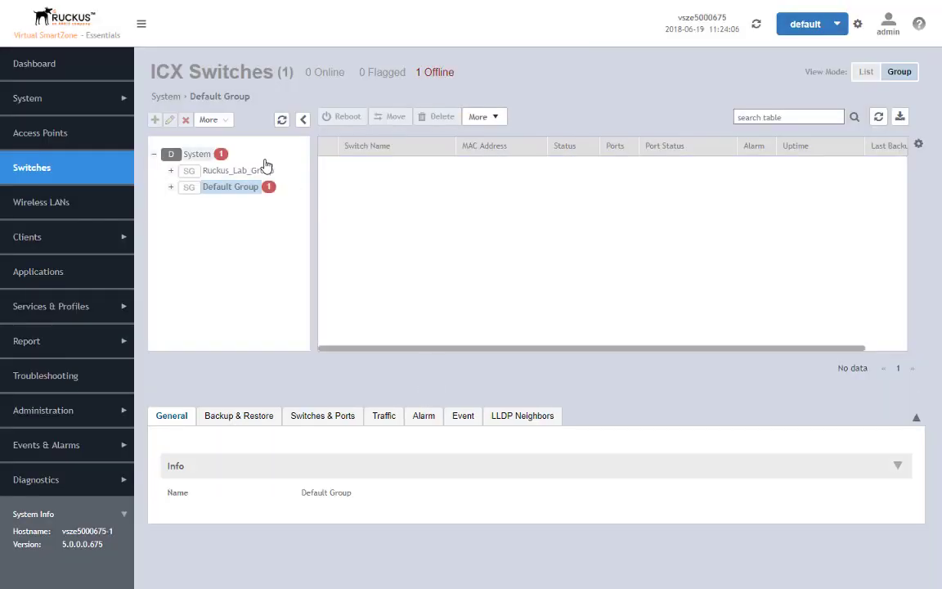
click(233, 172)
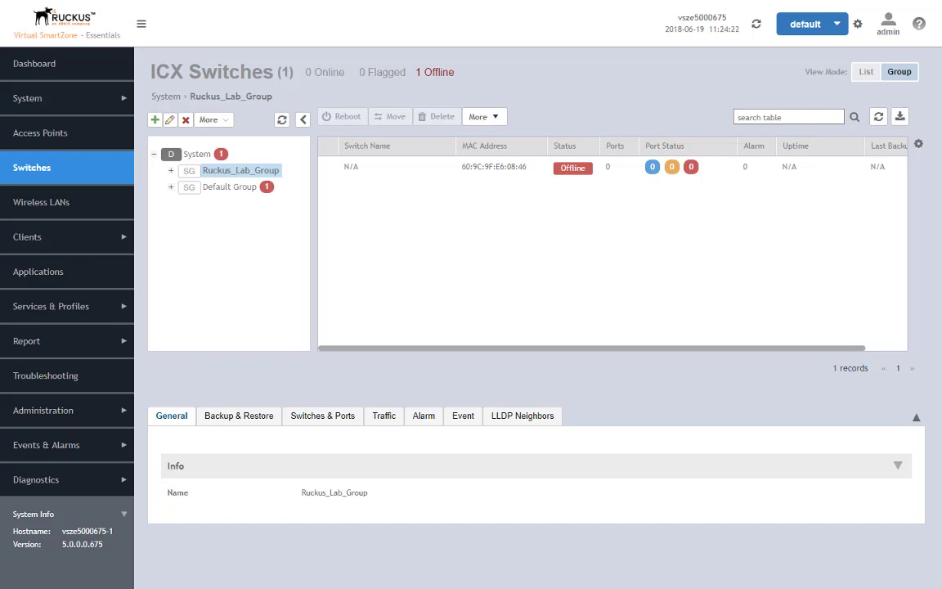
Switch to the MTPuTTY console, check the vSZ welcome banner and run sho sz status again.
key(alt+Tab)
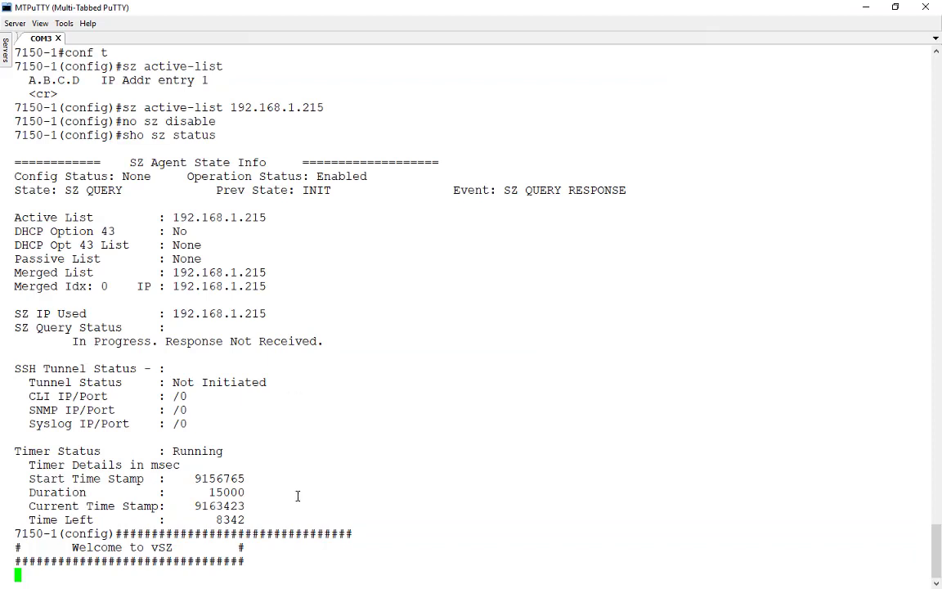
drag(115, 533, 245, 576)
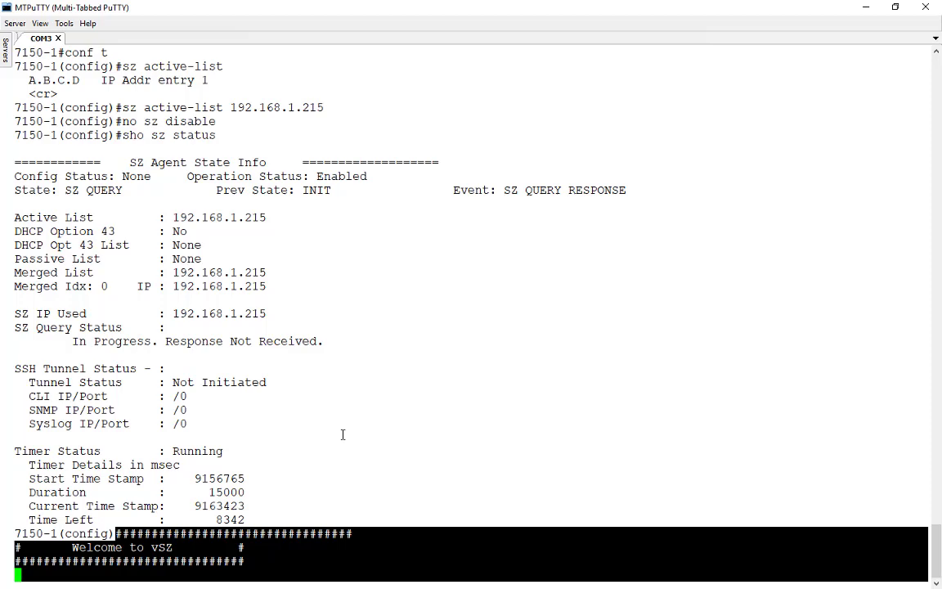
click(322, 478)
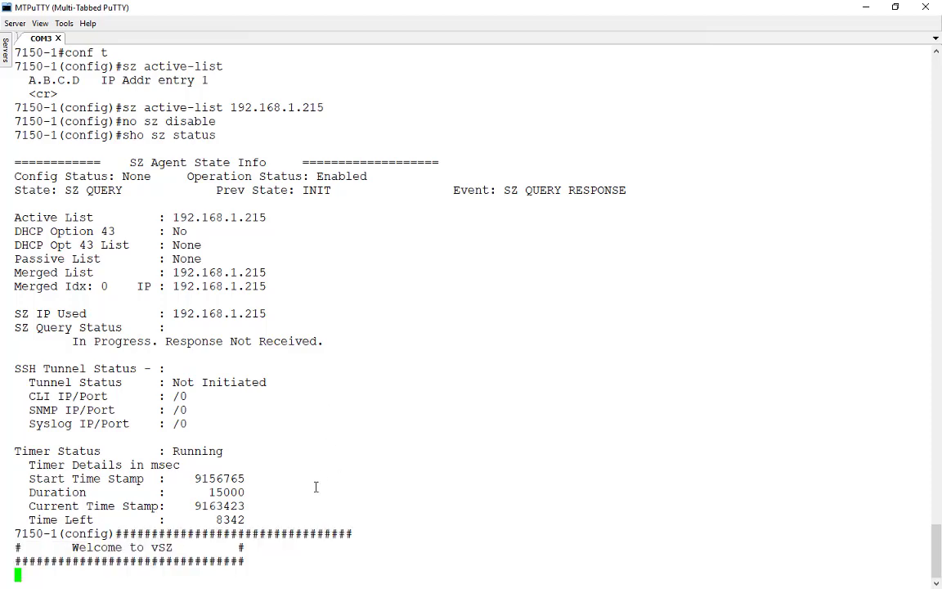
key(Return)
key(Return)
key(Up)
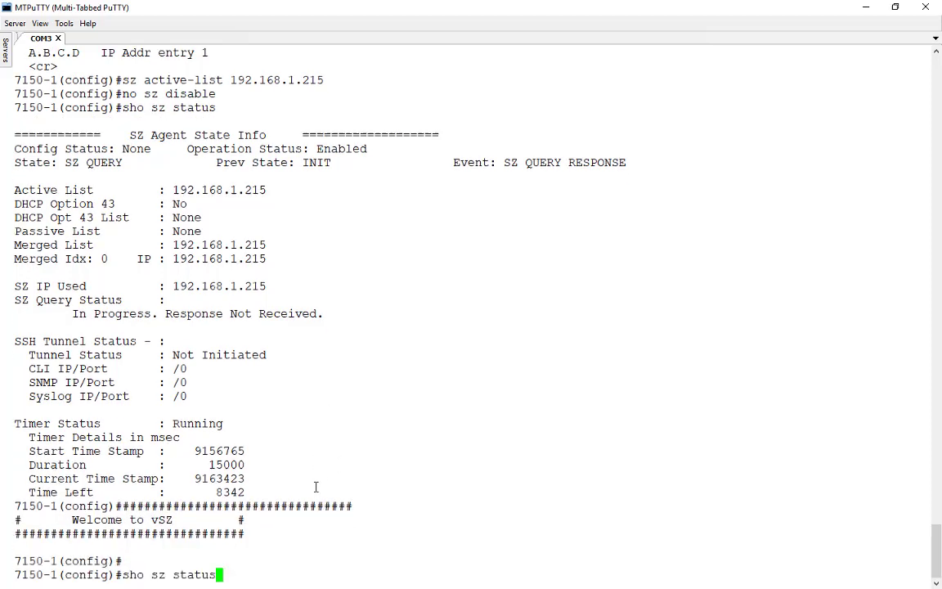
key(Return)
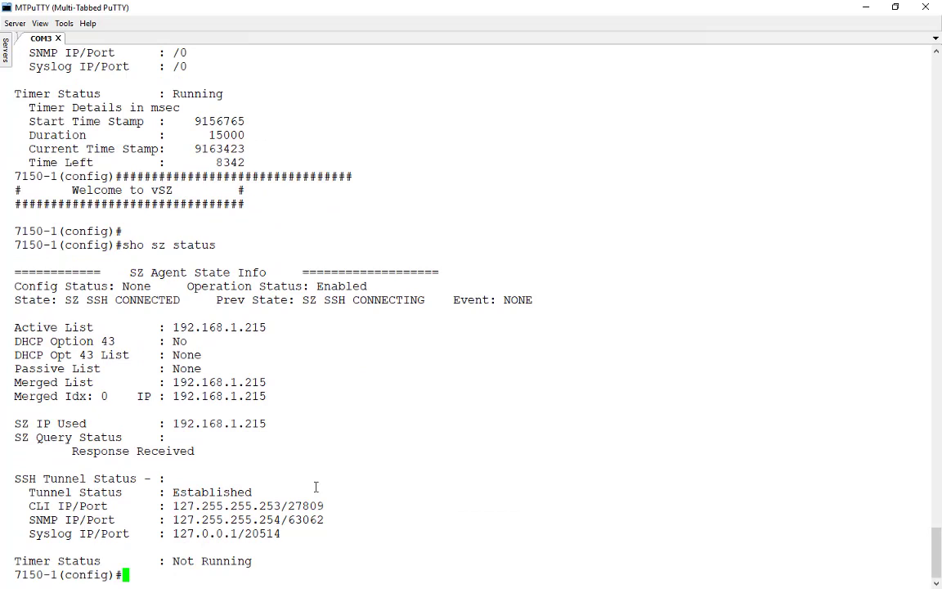
Examine the agent state, SSH tunnel status and the CLI, SNMP and Syslog IP/port entries in the status output.
drag(179, 300, 65, 300)
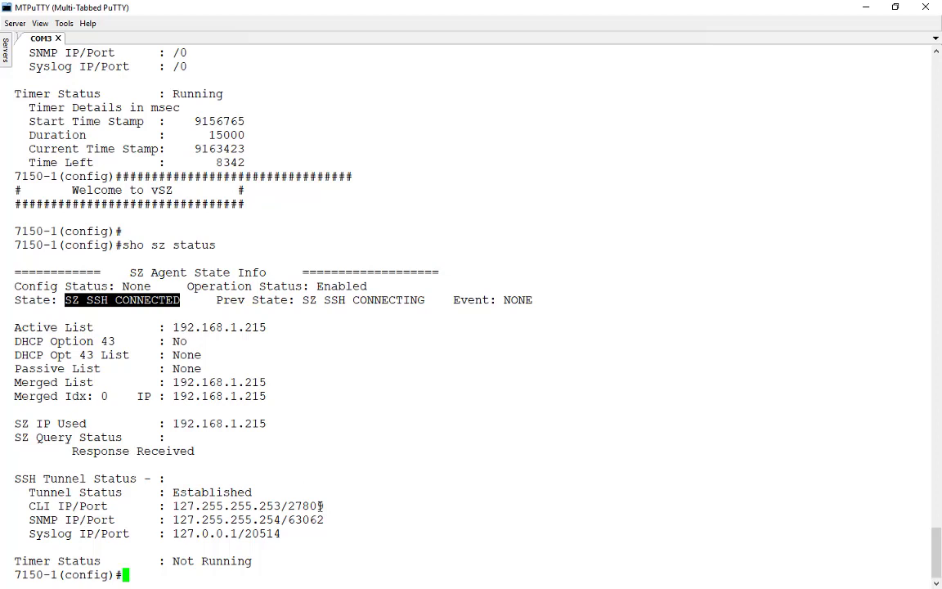
drag(263, 491, 176, 486)
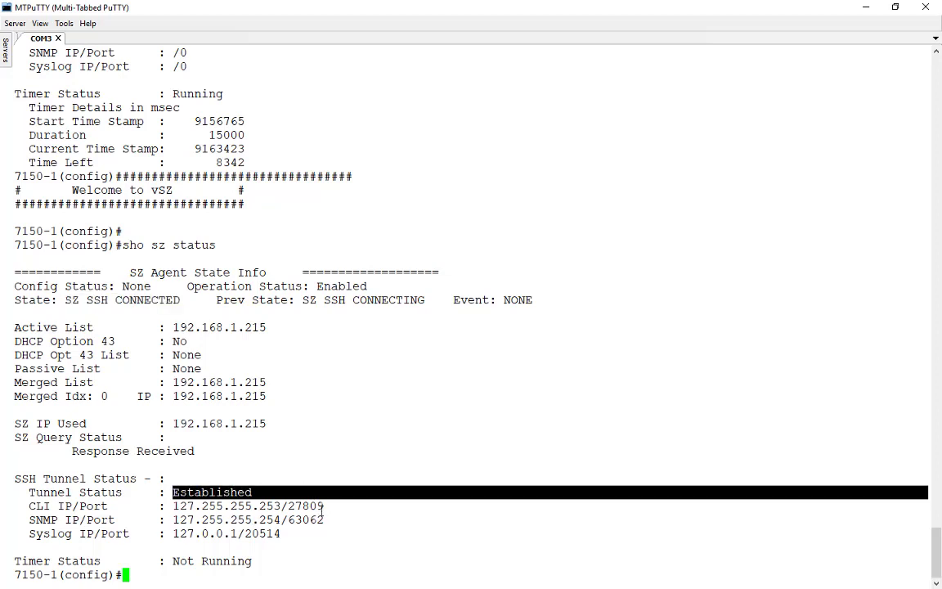
drag(326, 507, 170, 506)
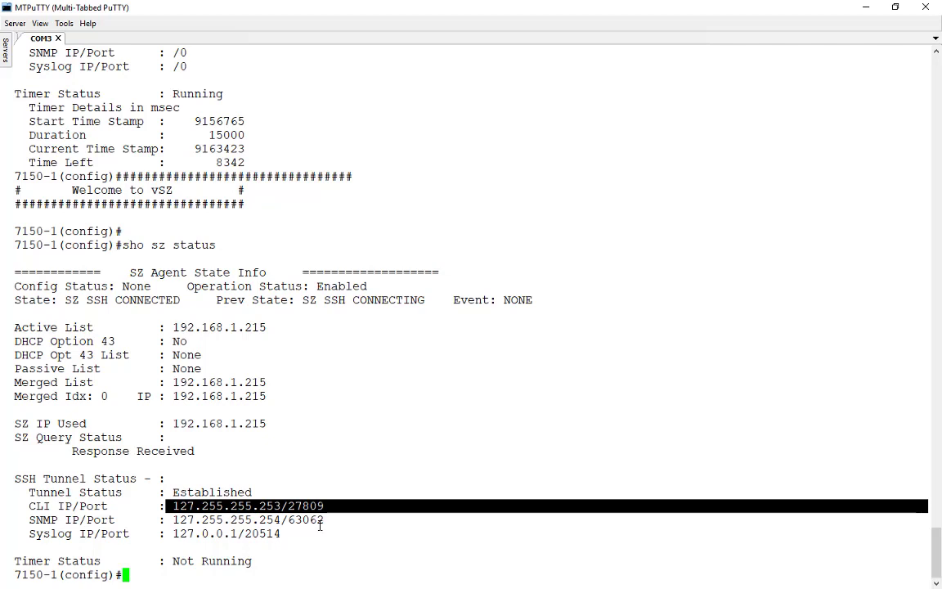
drag(321, 521, 167, 520)
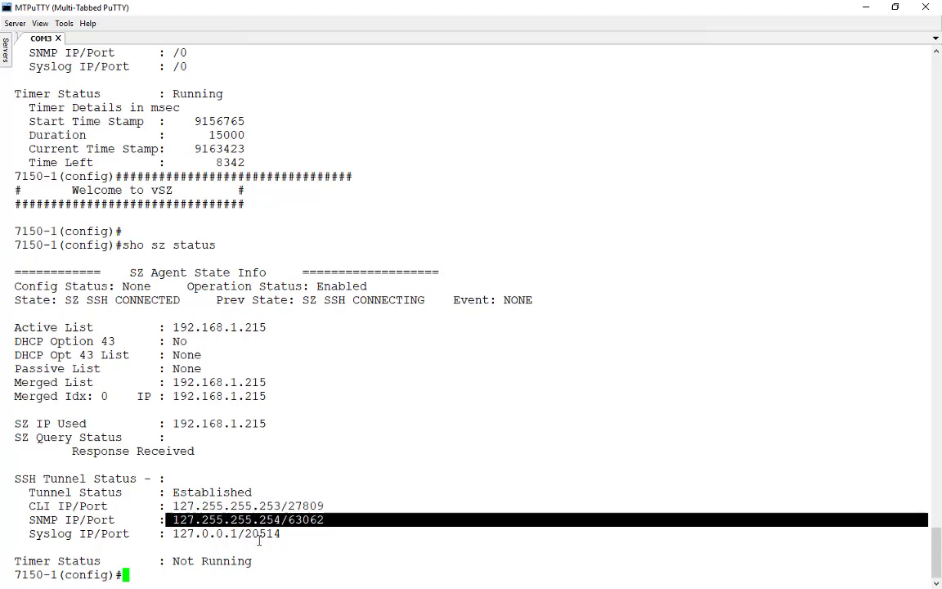
drag(280, 533, 173, 533)
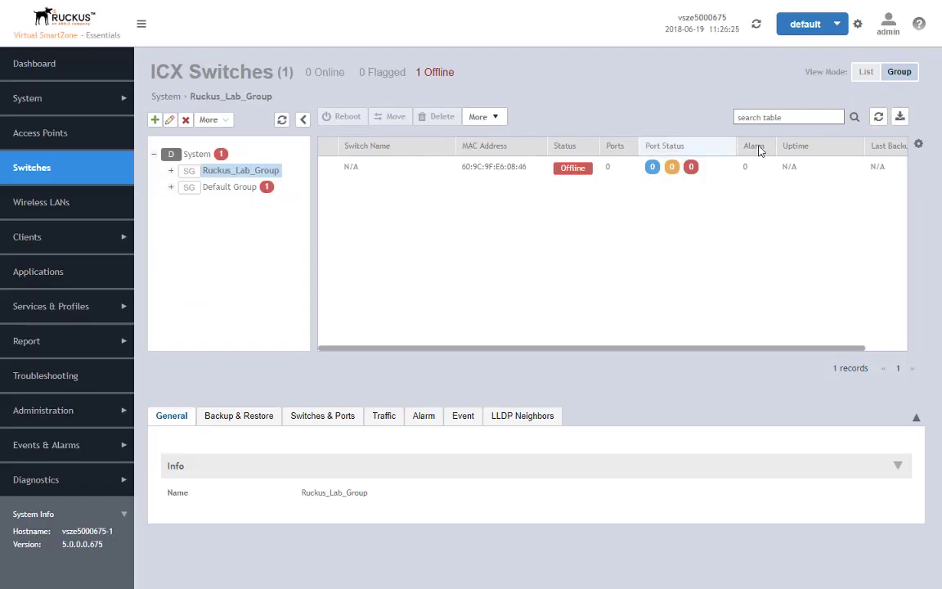
In the Virtual SmartZone web interface, refresh the Ruckus_Lab_Group switch list and view the general details of switch 7150-1.
click(879, 117)
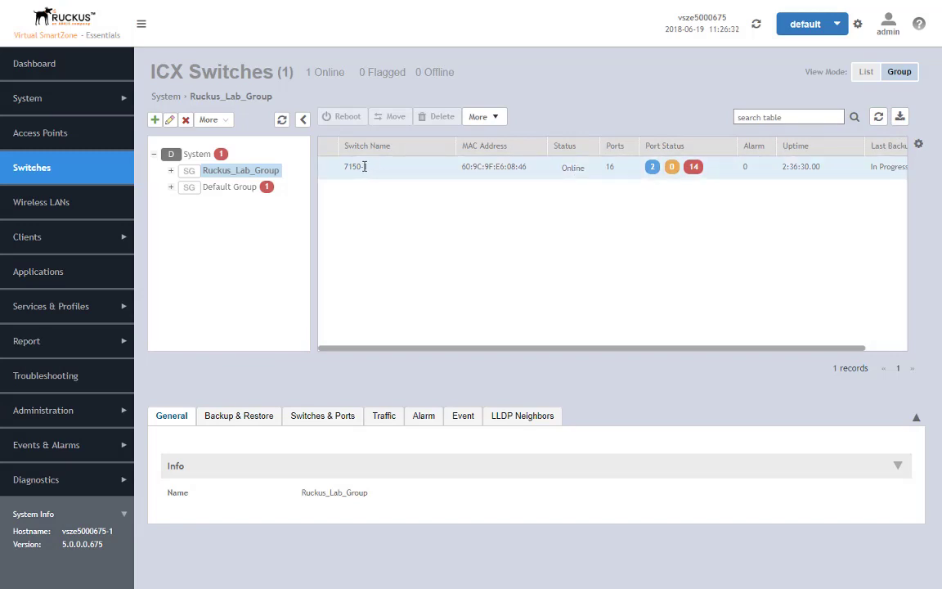
click(364, 166)
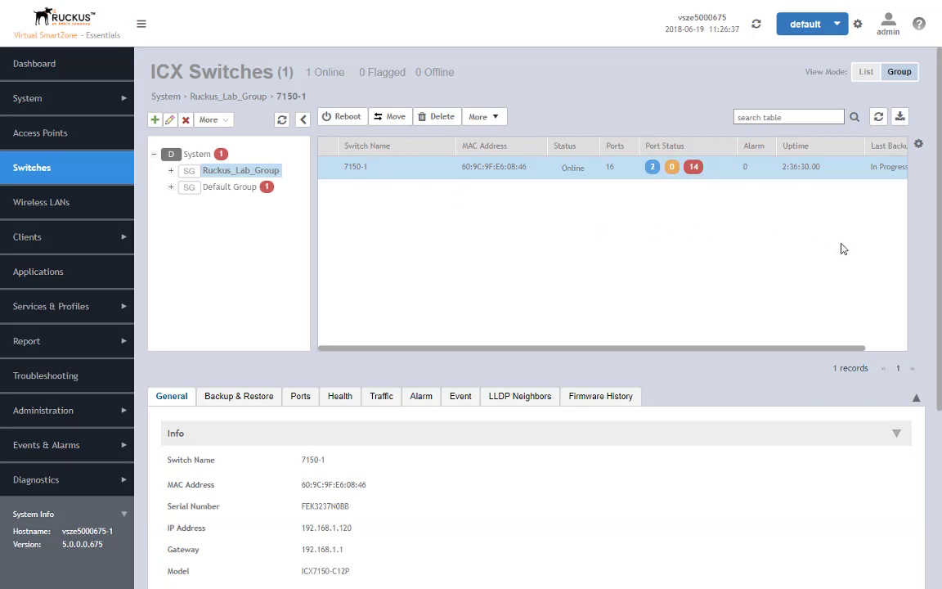
scroll(842, 248, down, 3)
drag(941, 357, 941, 364)
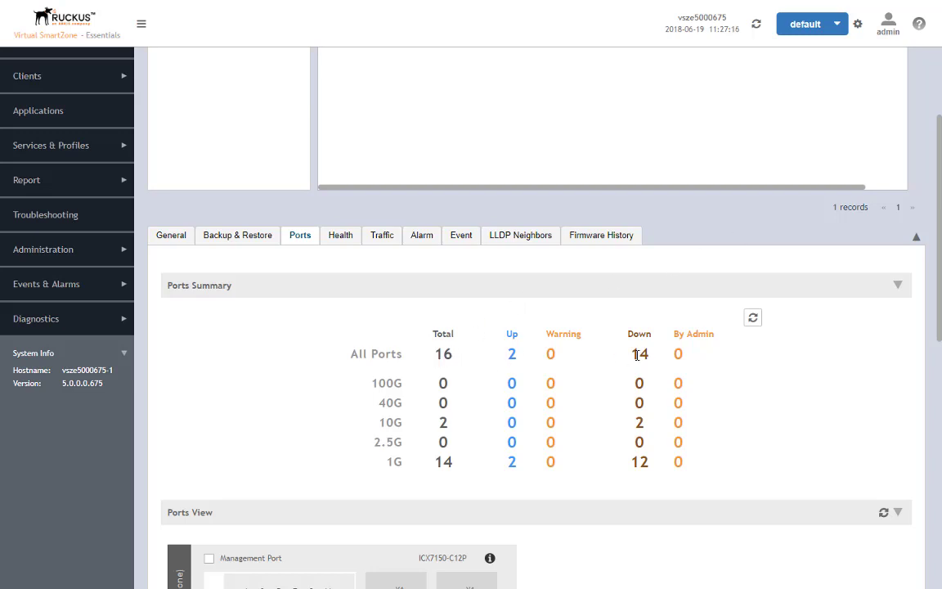
Examine the ports summary, the front-panel ports view and the port details of switch 7150-1.
scroll(605, 369, down, 3)
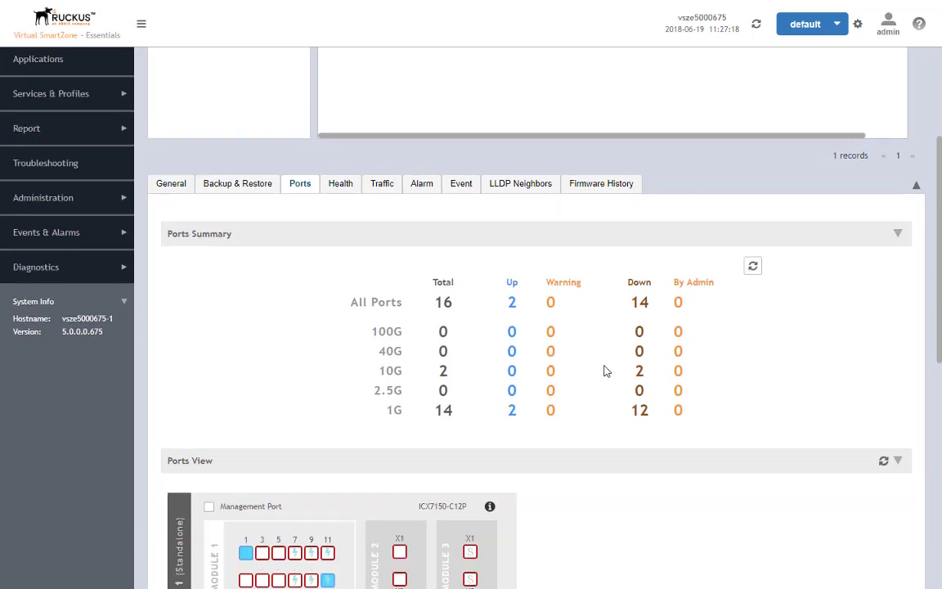
scroll(605, 370, down, 3)
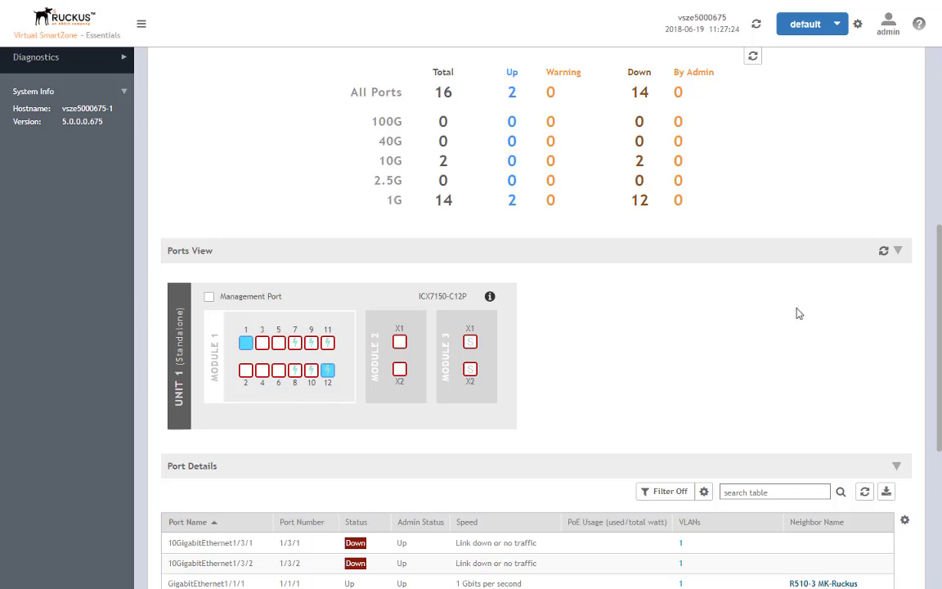
scroll(802, 313, up, 5)
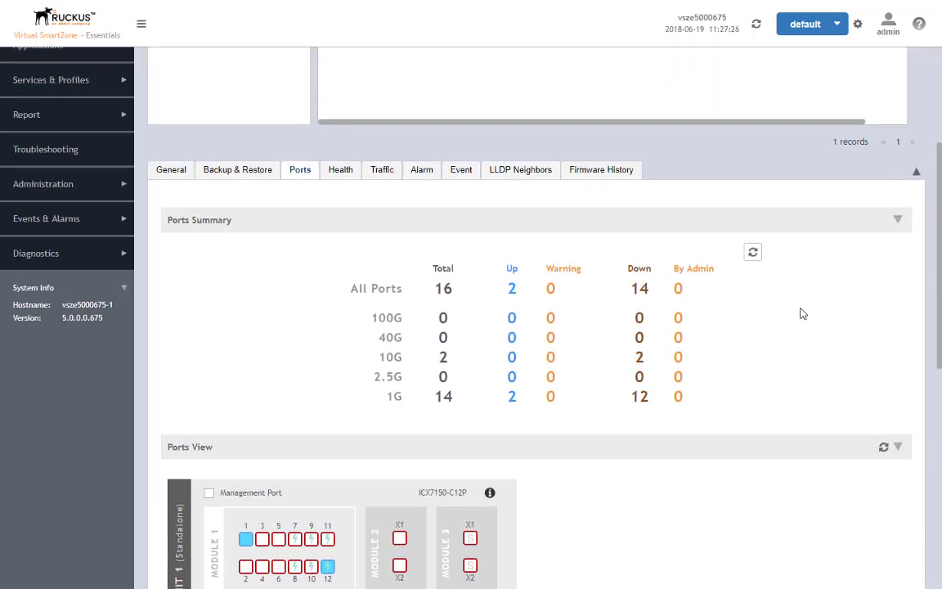
scroll(764, 305, up, 1)
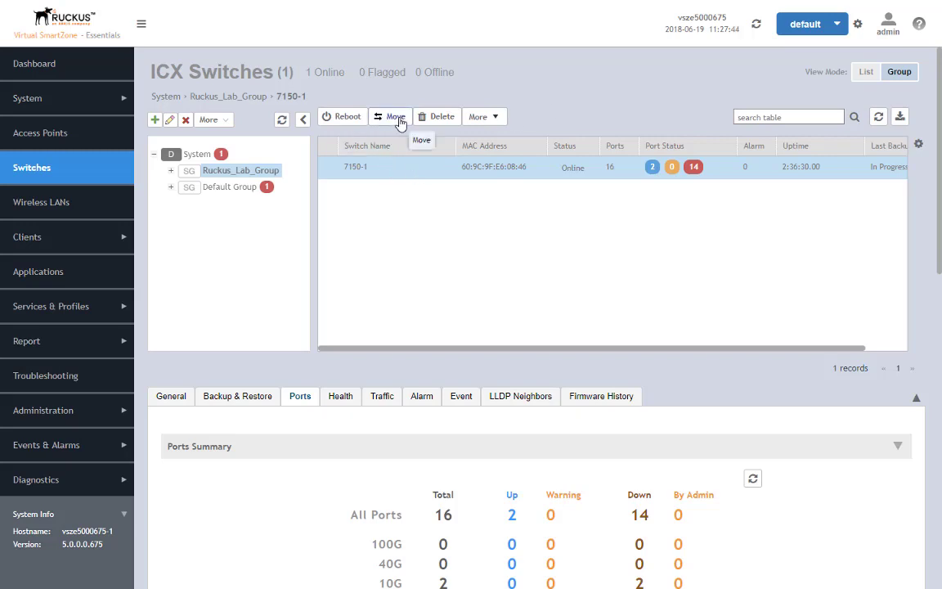
In the system's Switch Settings, start a switch registration rule described as Ruckus_Lab_Rule and assign it to Ruckus_Lab_Group.
click(33, 99)
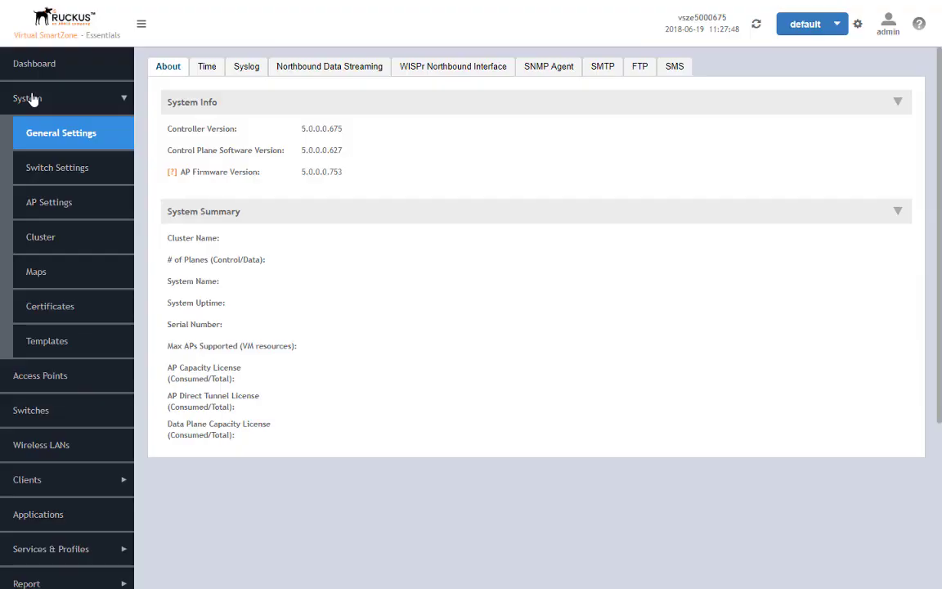
click(73, 177)
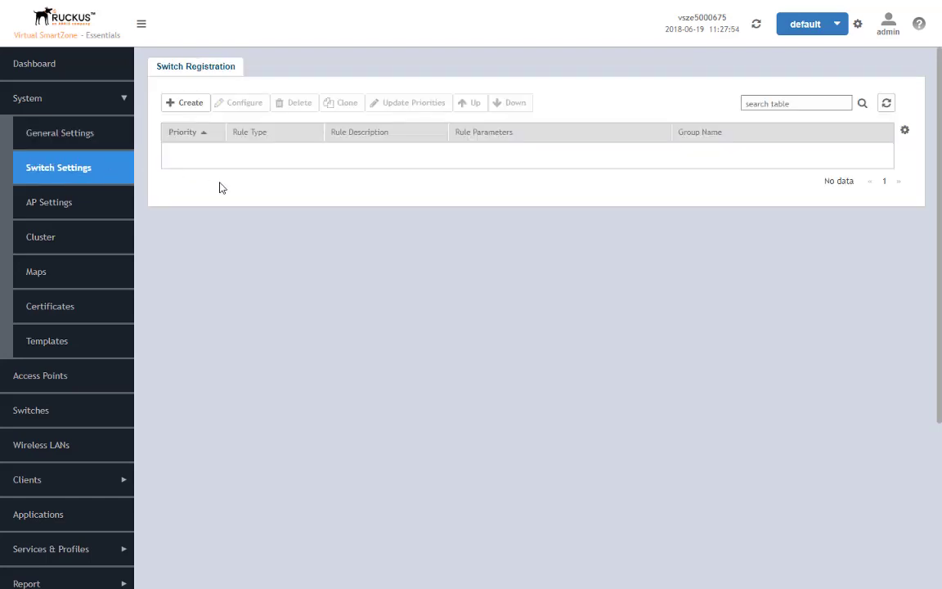
click(189, 104)
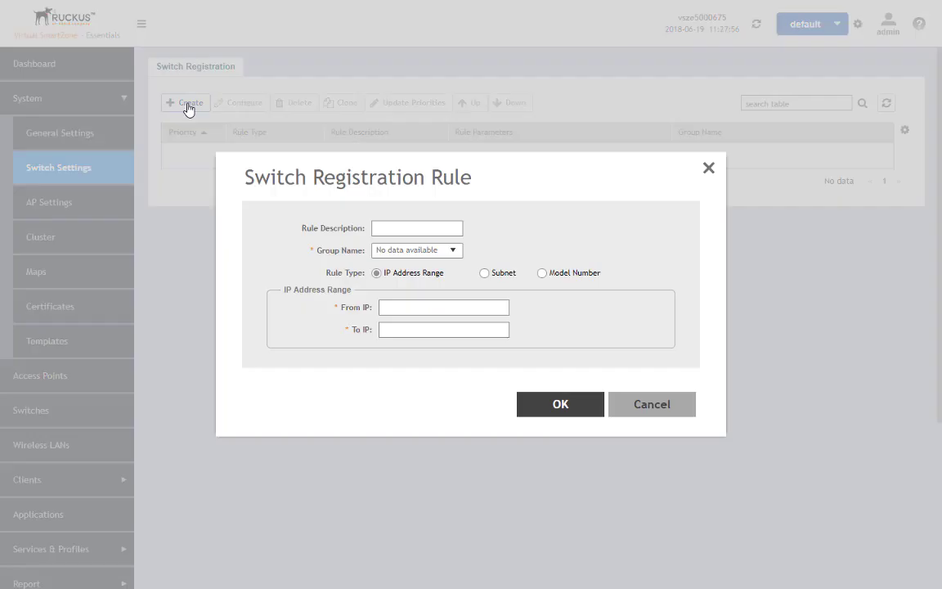
click(381, 228)
text(Ruckus_Lab_Rule)
click(463, 251)
click(445, 249)
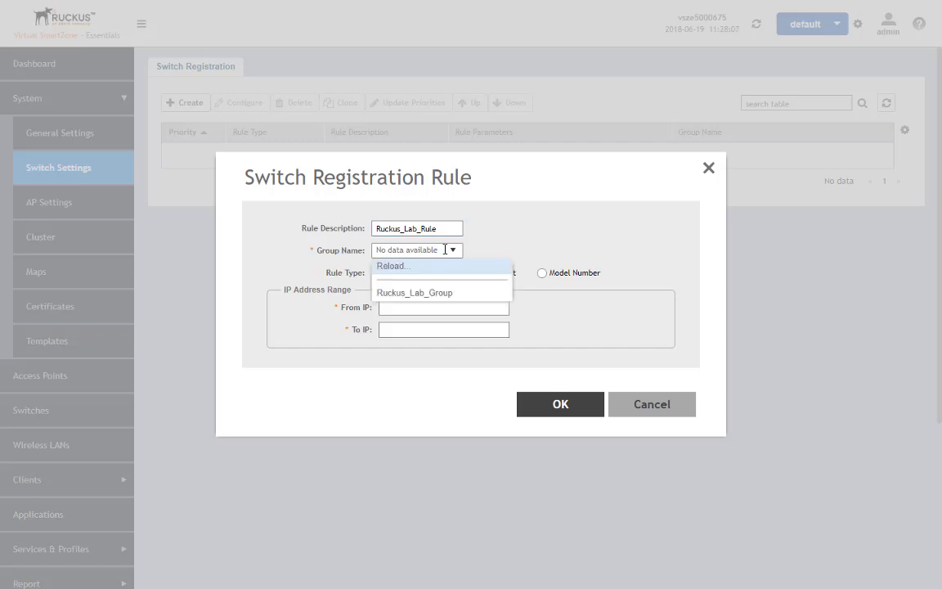
click(460, 295)
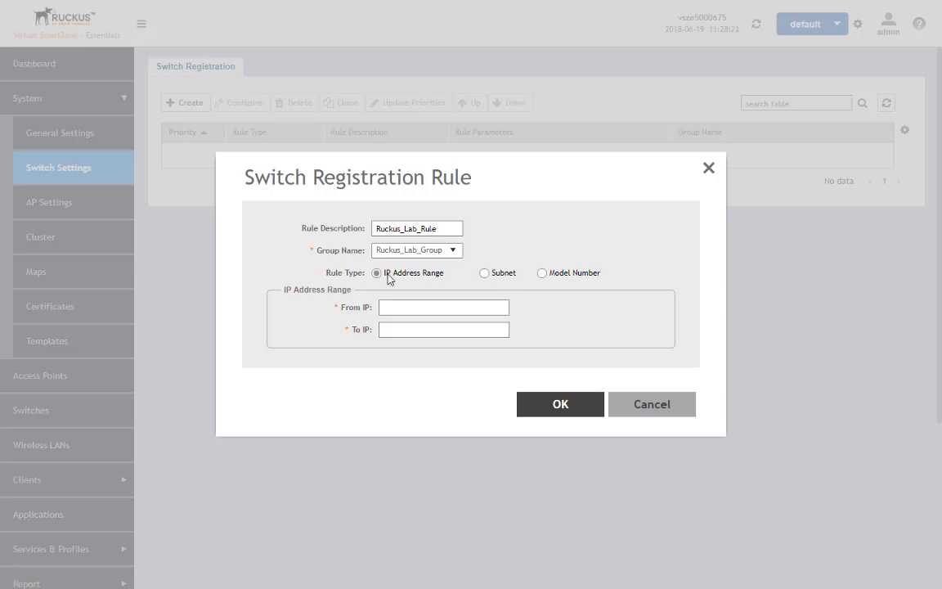
Compare the fields of the Subnet and Model Number rule types and return the rule to IP Address Range.
click(484, 274)
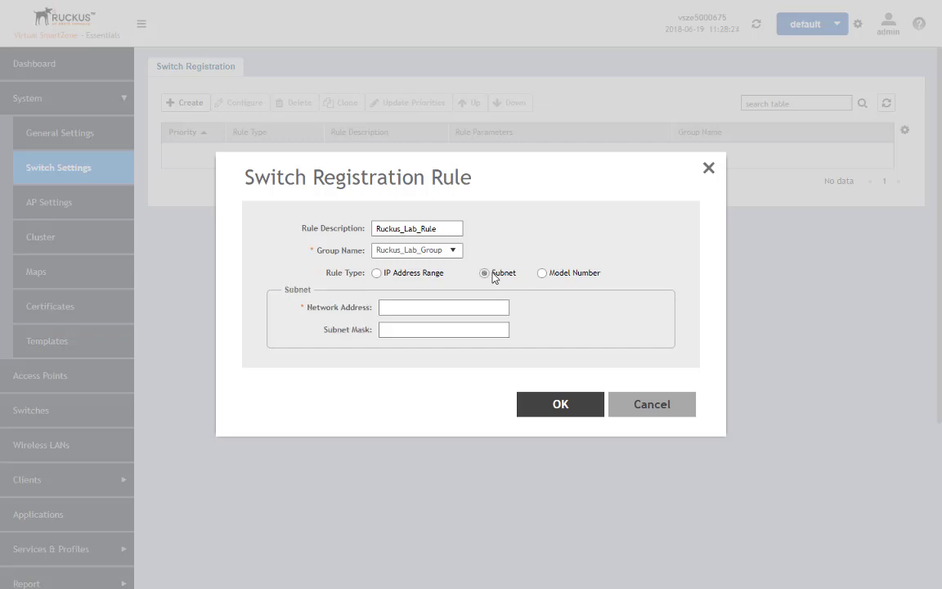
click(542, 274)
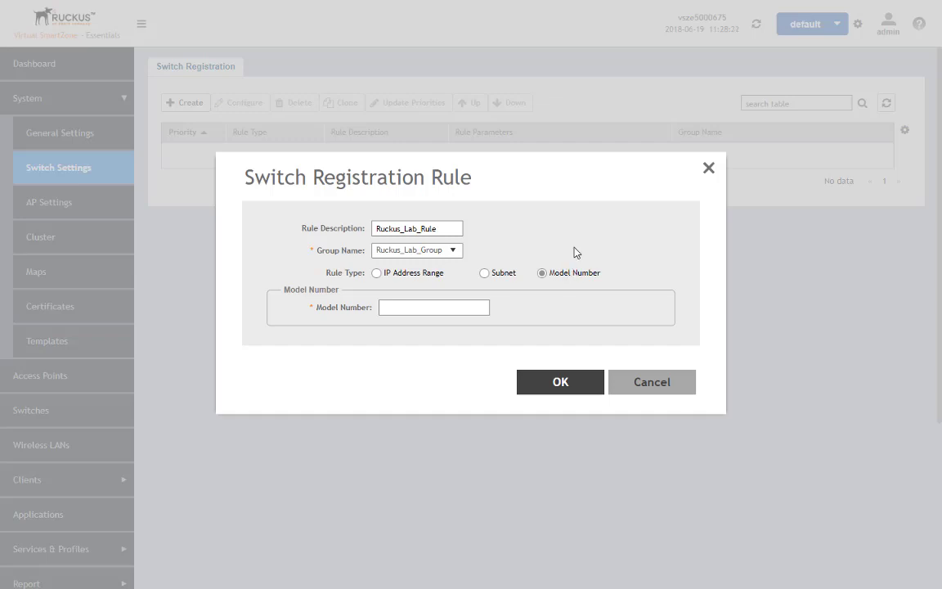
click(377, 273)
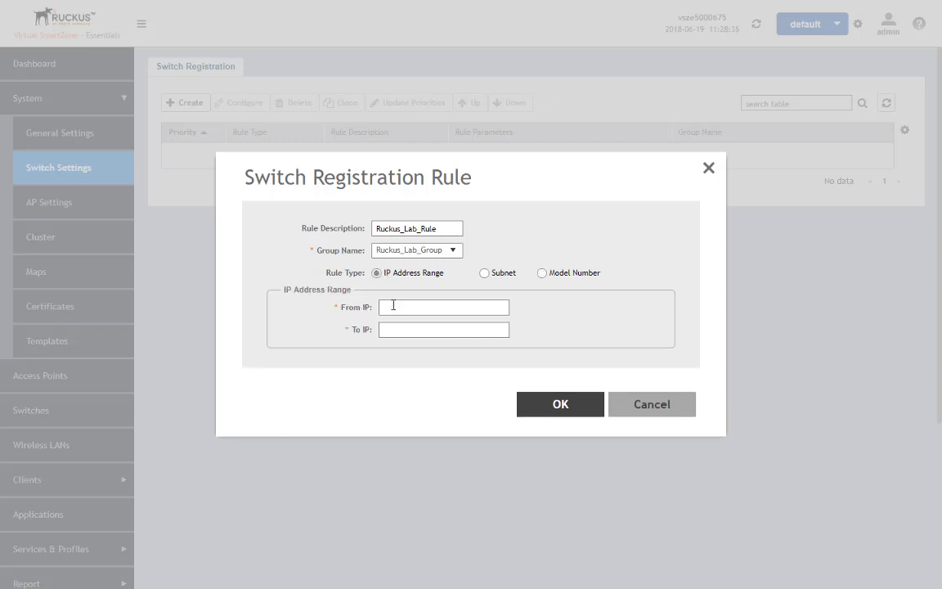
Set the rule's IP address range from 192.168.1.120 to 192.168.1.129 and save the rule.
click(394, 305)
text(192.168.1.120)
click(437, 328)
text(192.168.1.1)
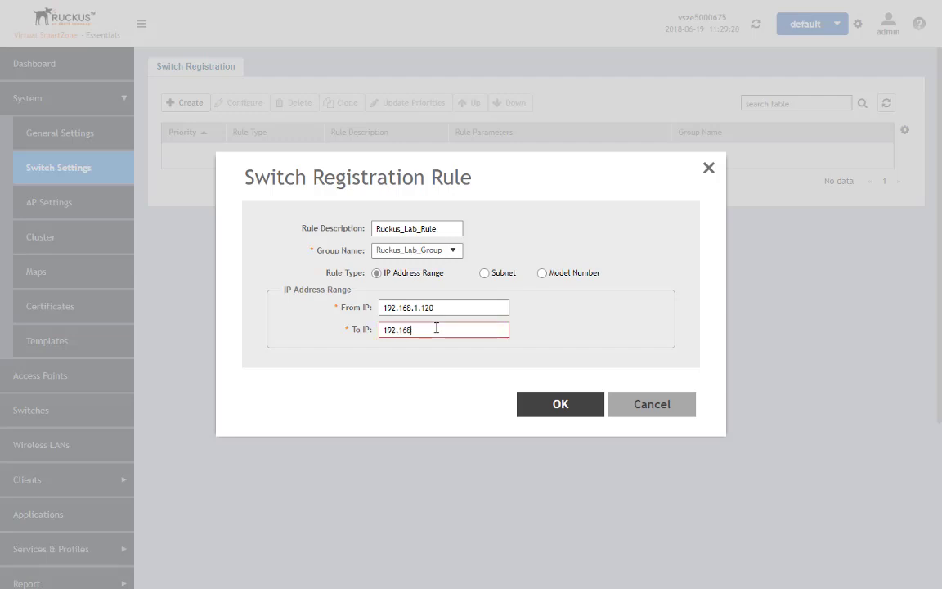
text(29)
click(571, 405)
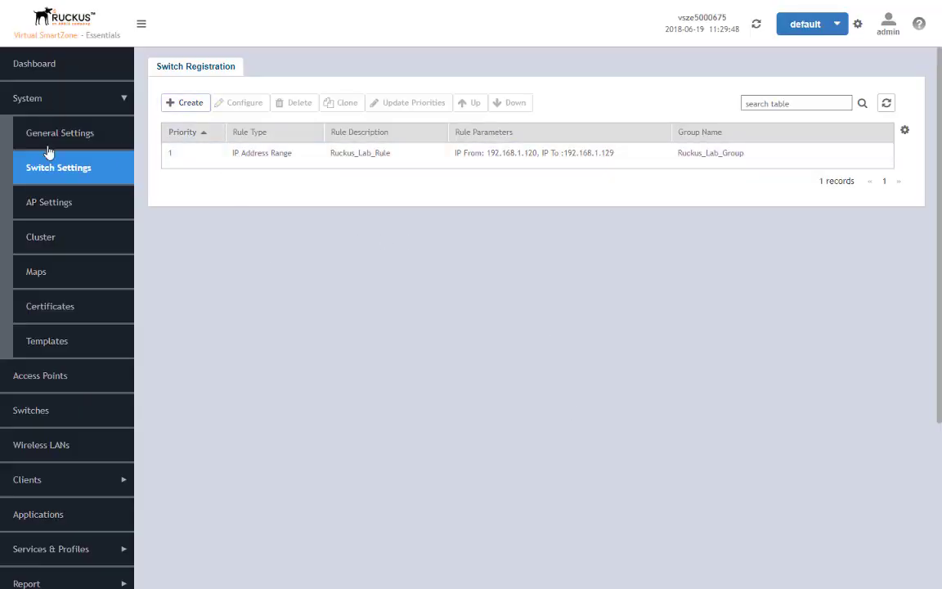
Return to the ICX switch list and open the details of switch 7150-1.
click(57, 410)
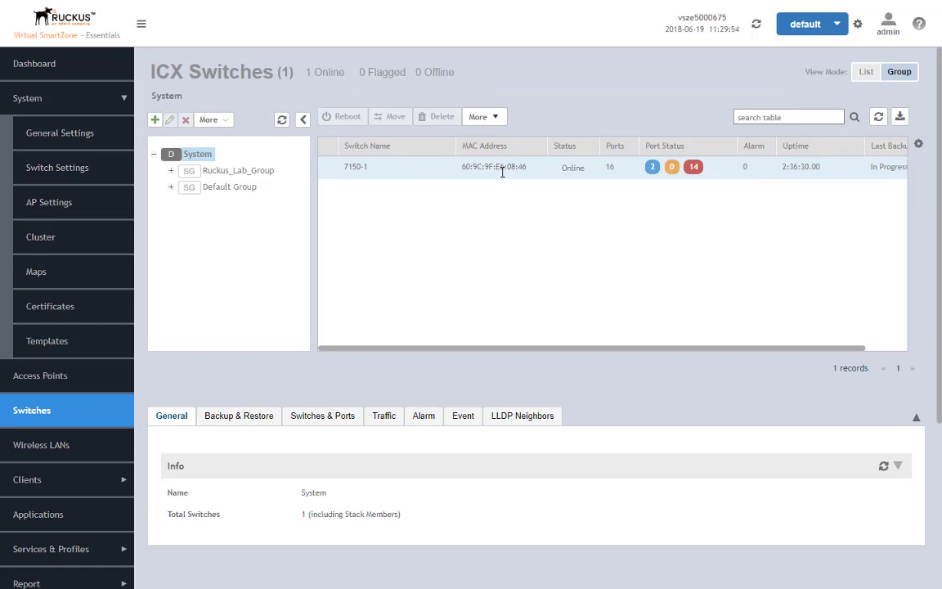
right_click(498, 169)
click(487, 173)
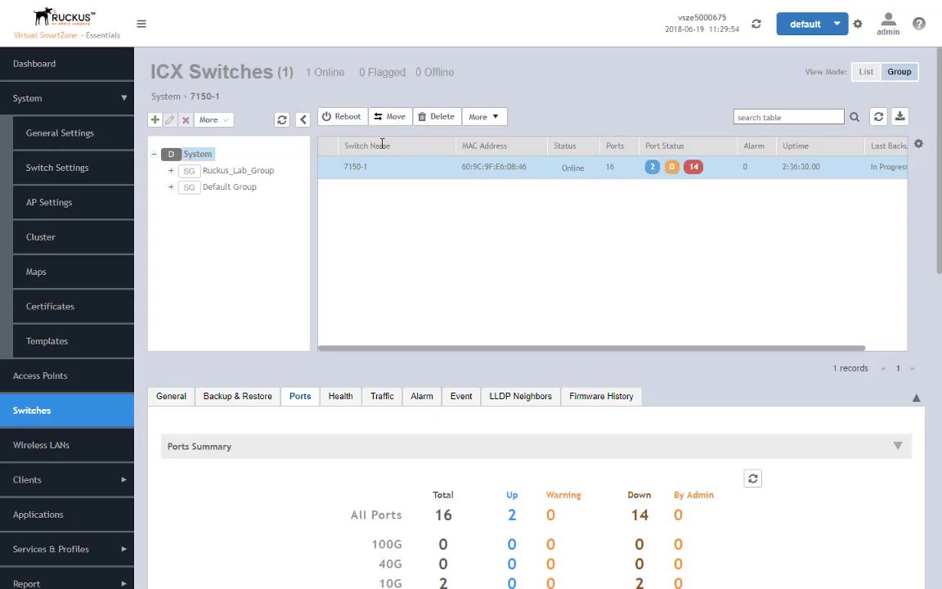
Delete switch 7150-1 from the ICX switch list and confirm the deletion.
click(442, 117)
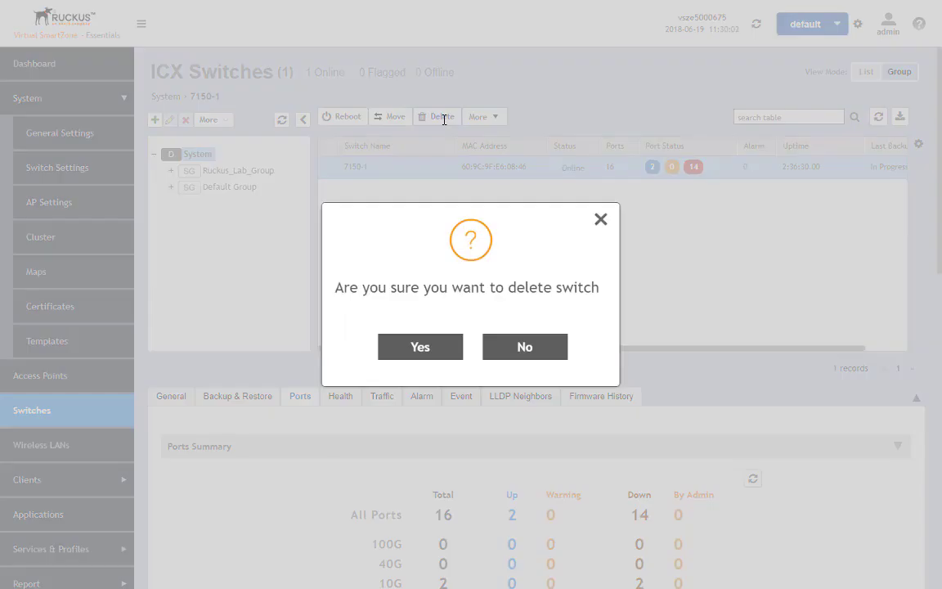
click(441, 350)
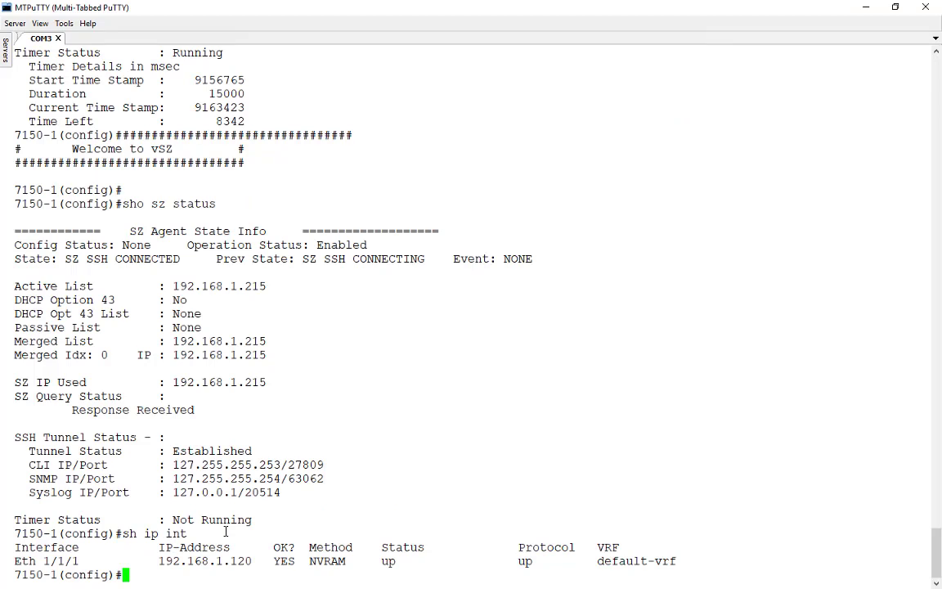
In the MTPuTTY console of switch 7150-1, run sz disable followed by no sz disable to re-enable the SmartZone connection.
text(sz disable)
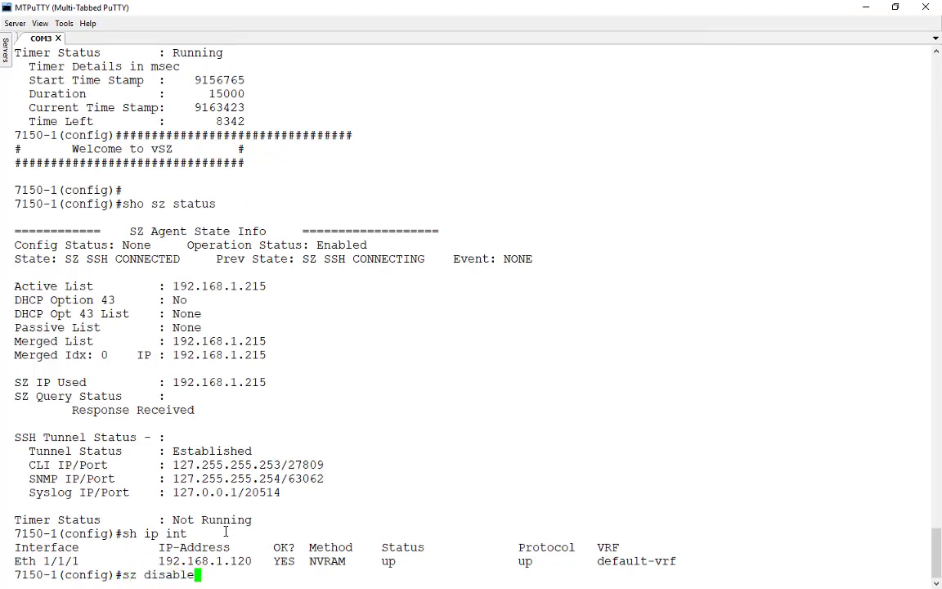
key(Return)
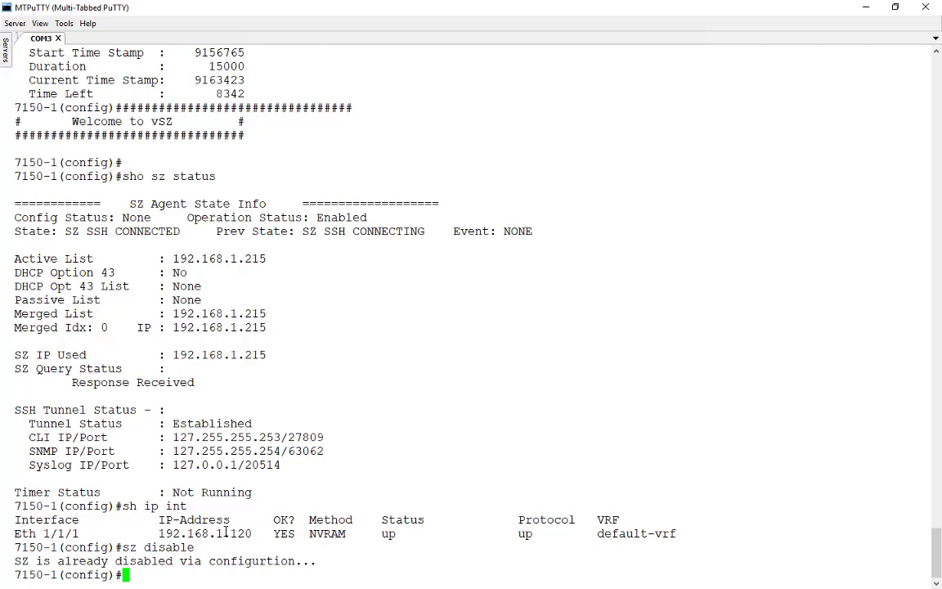
text(no sz dis)
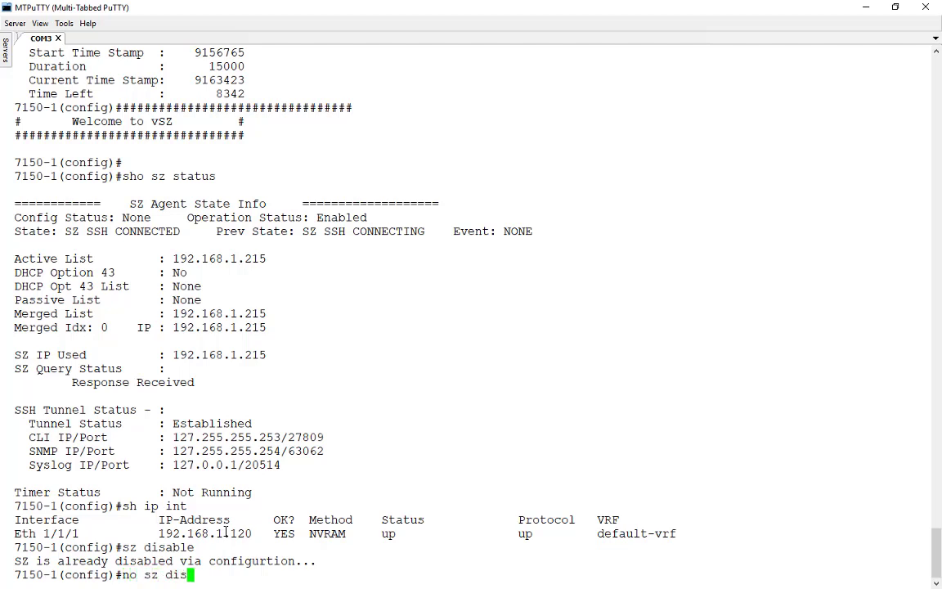
text(able)
key(Return)
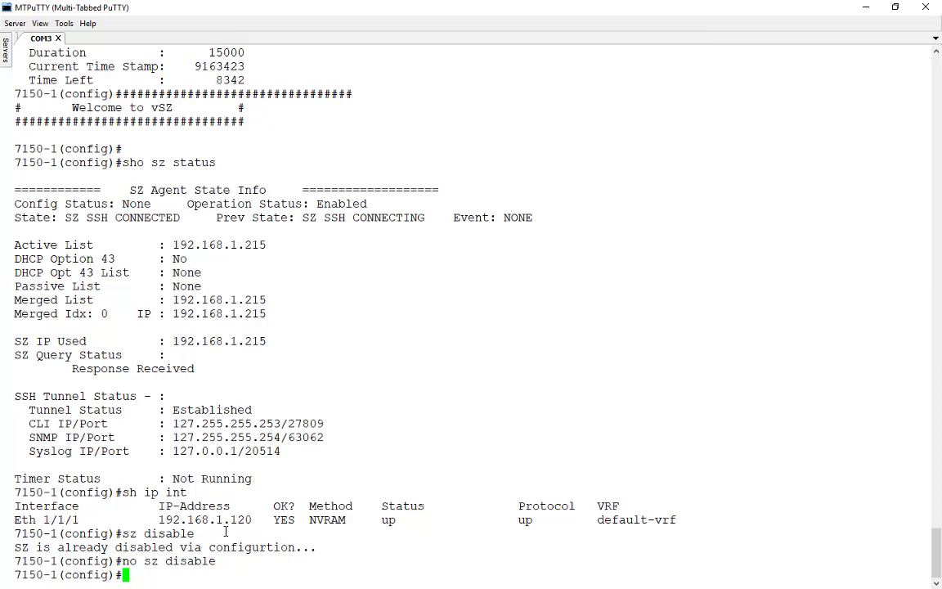
Display the switch's running configuration with sho run, page to the SZ active-list entry, and quit the listing.
text(sho run)
key(Return)
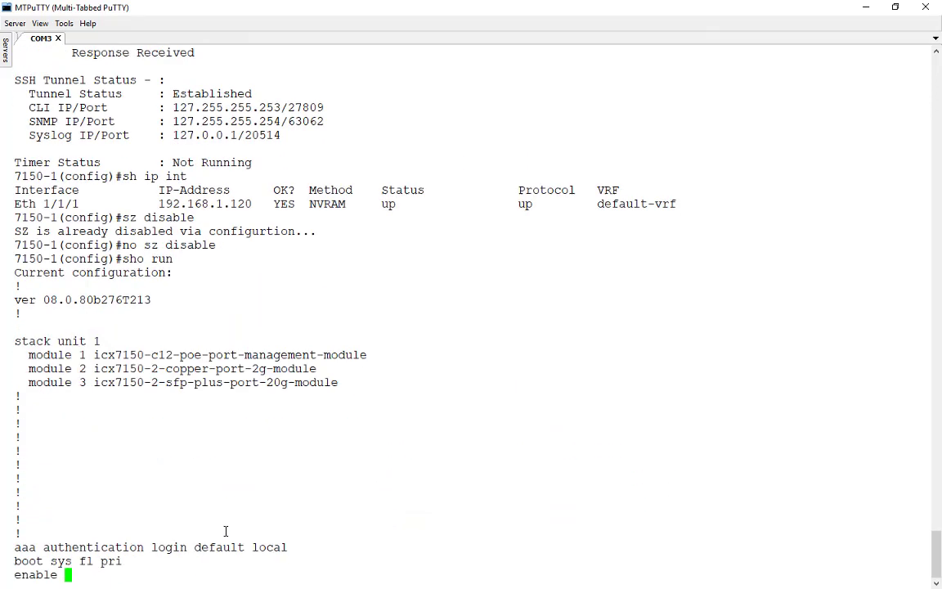
key(space)
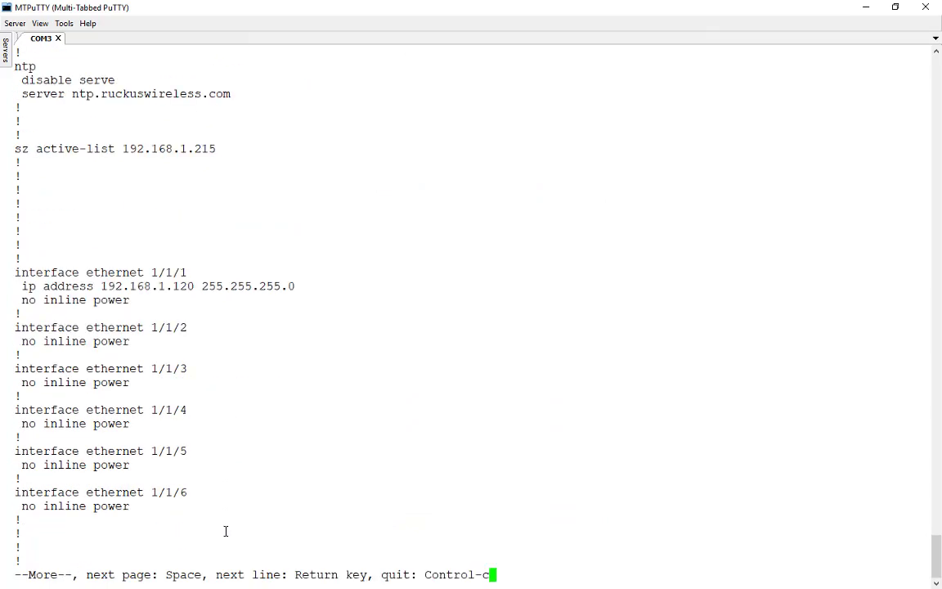
key(ctrl+c)
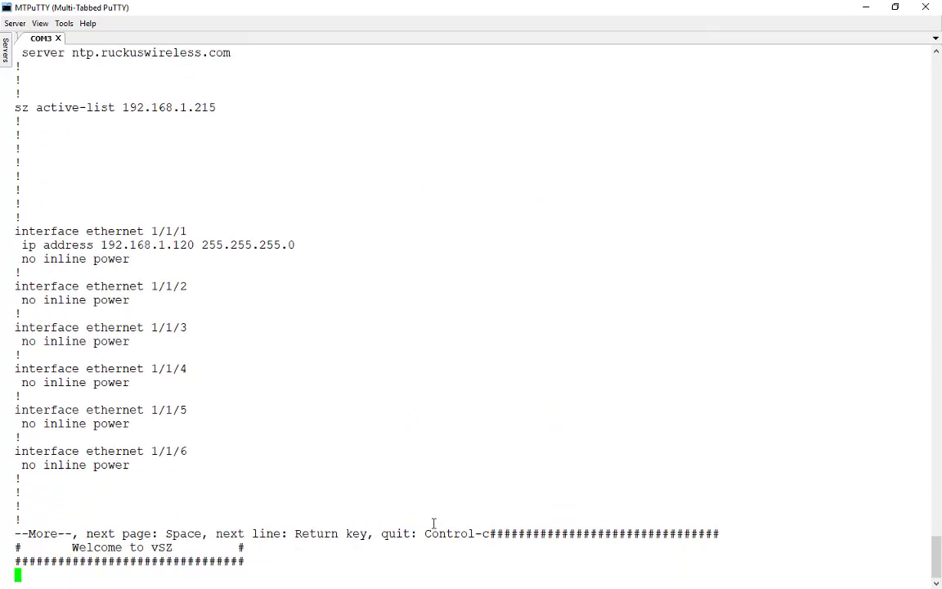
Switch back to Virtual SmartZone and show the switches in Ruckus_Lab_Group.
drag(484, 533, 471, 572)
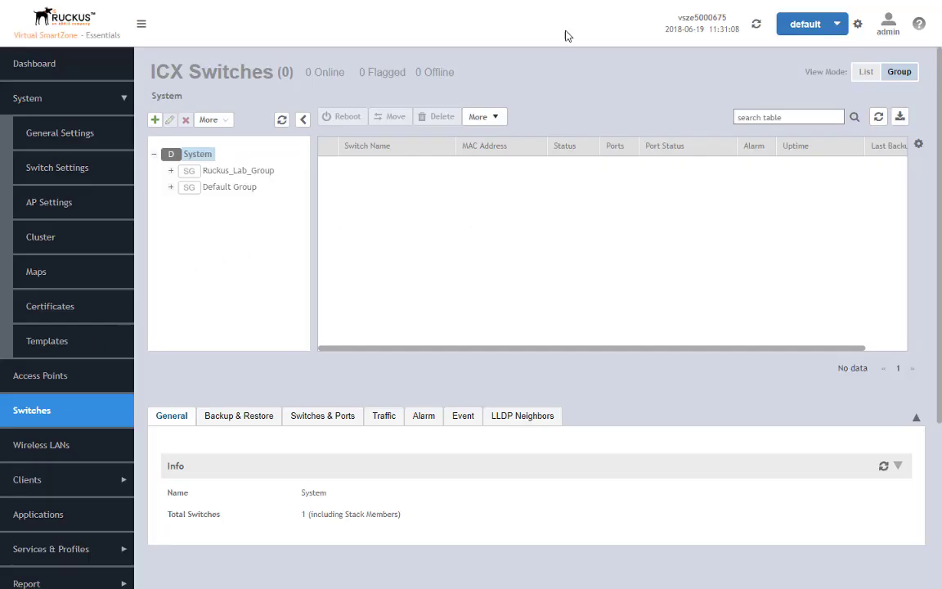
click(225, 175)
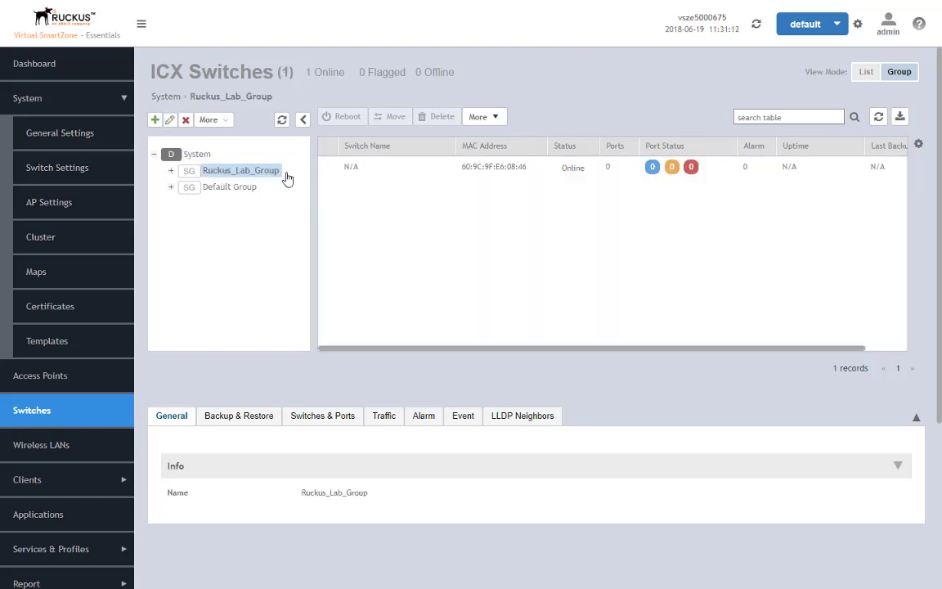